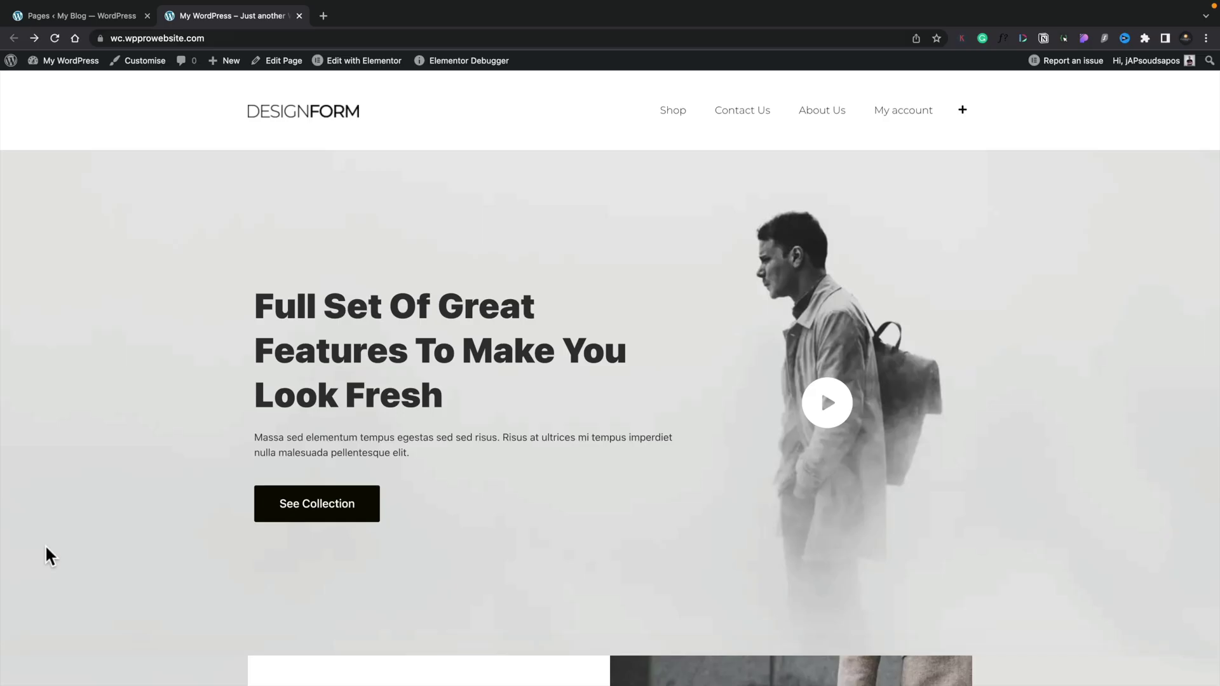
- Open the My account page from the storefront header menu
{"action": "left_click", "coordinate": [904, 121]}
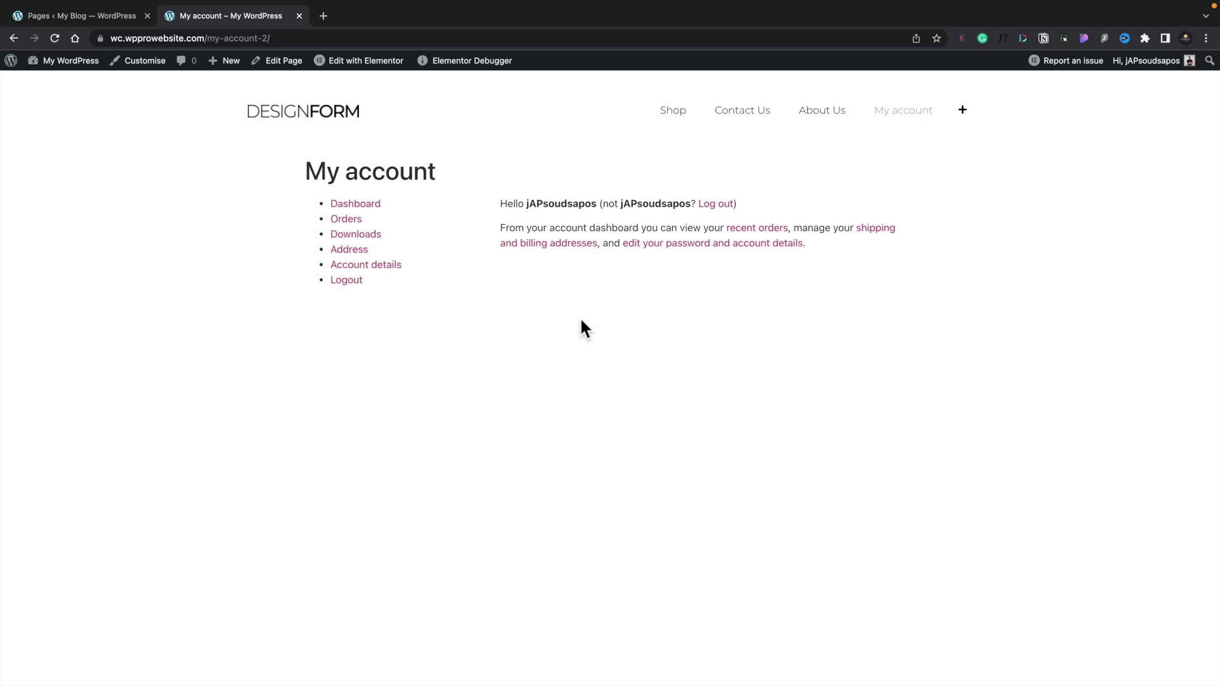
- Browse the account's Orders, Downloads and Address sections, then return to the WordPress pages list
{"action": "left_click", "coordinate": [351, 222]}
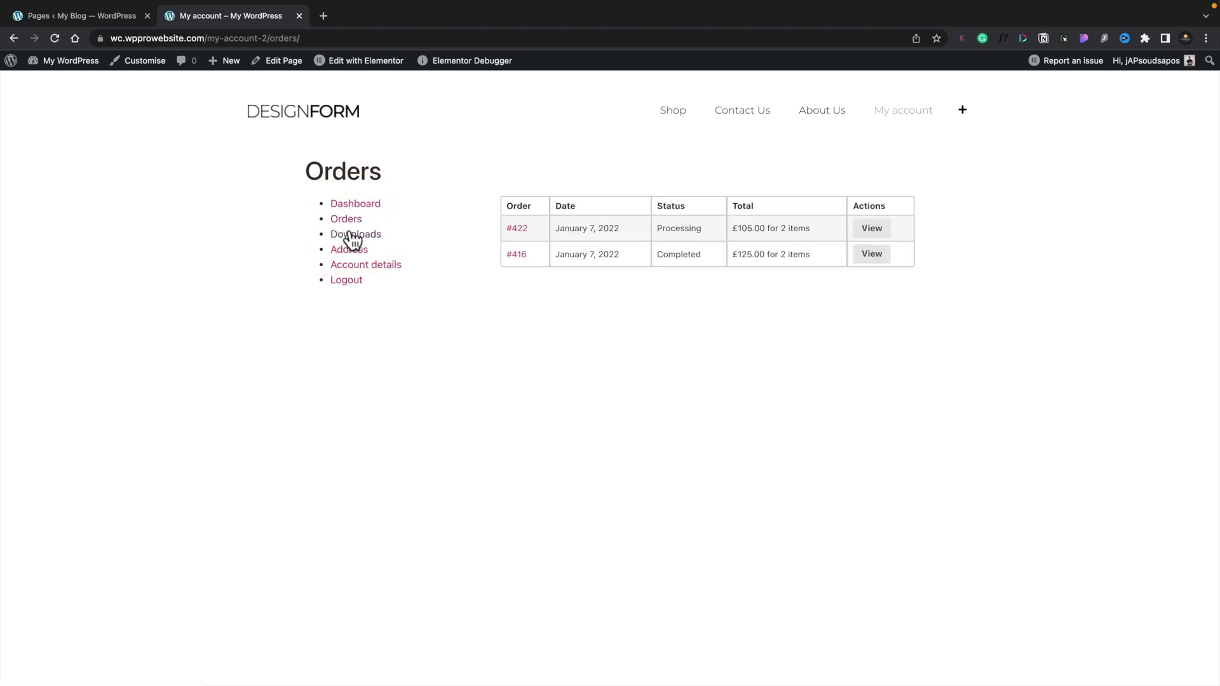
{"action": "left_click", "coordinate": [353, 236]}
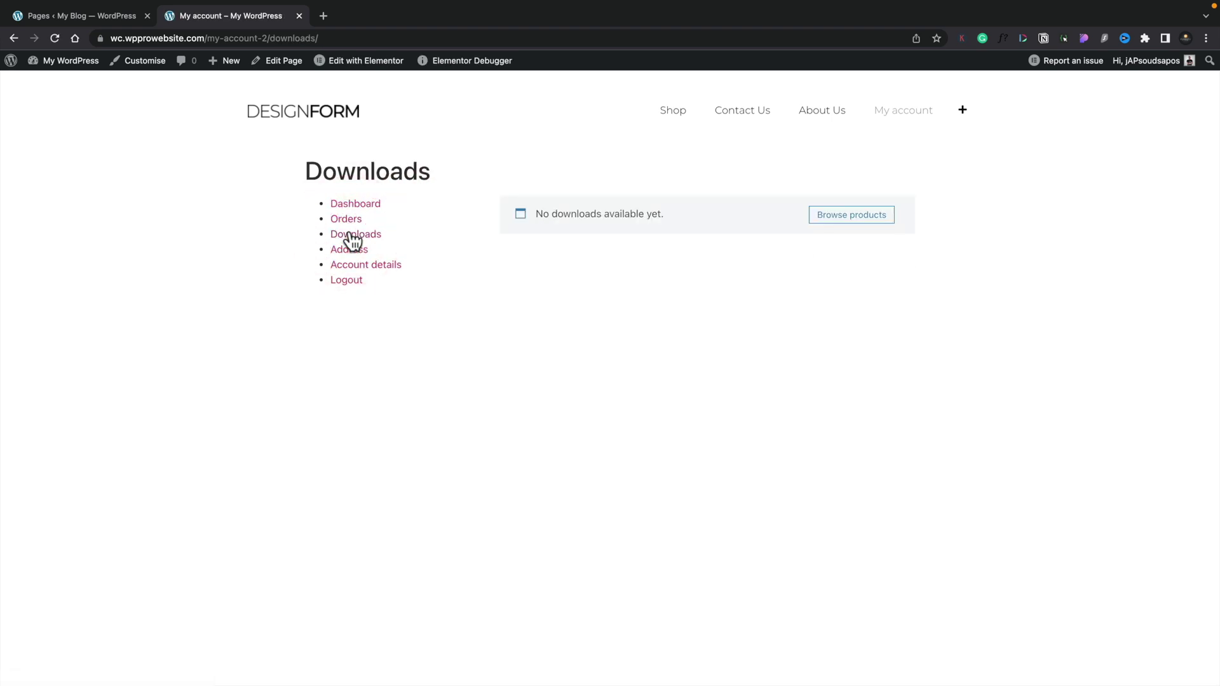
{"action": "left_click", "coordinate": [350, 251]}
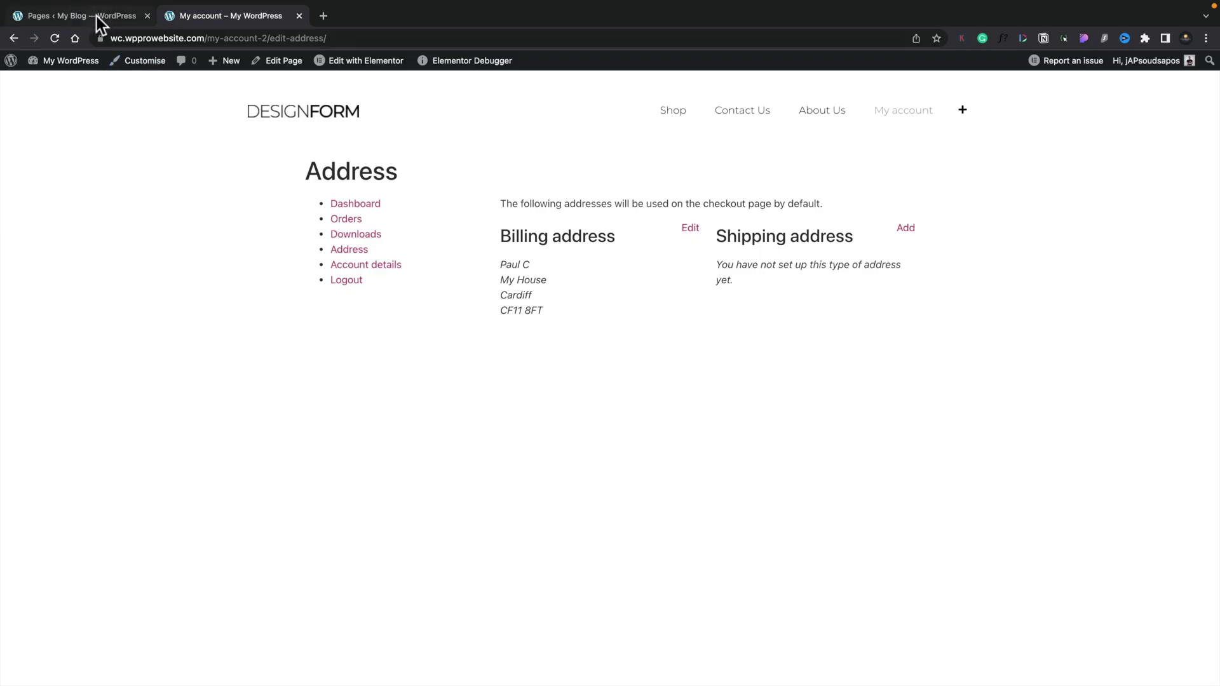
{"action": "left_click", "coordinate": [94, 14]}
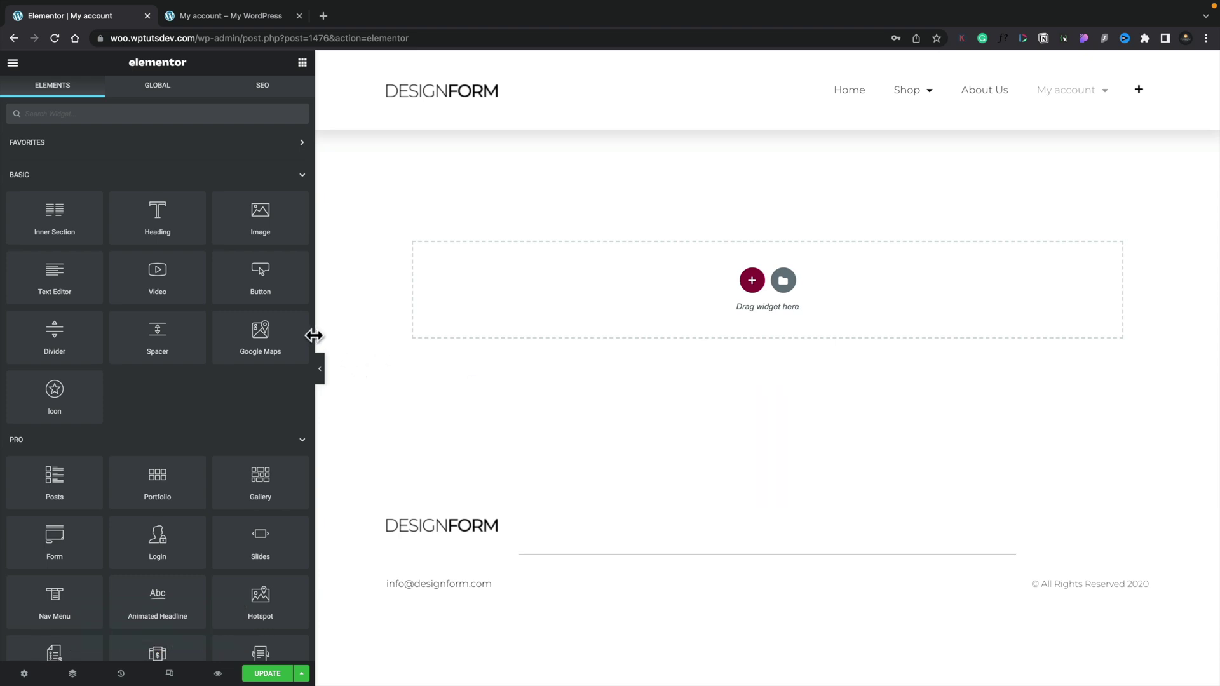
- Narrow the Elementor widget panel to widen the editing canvas
{"action": "left_click_drag", "start_coordinate": [314, 336], "coordinate": [183, 348]}
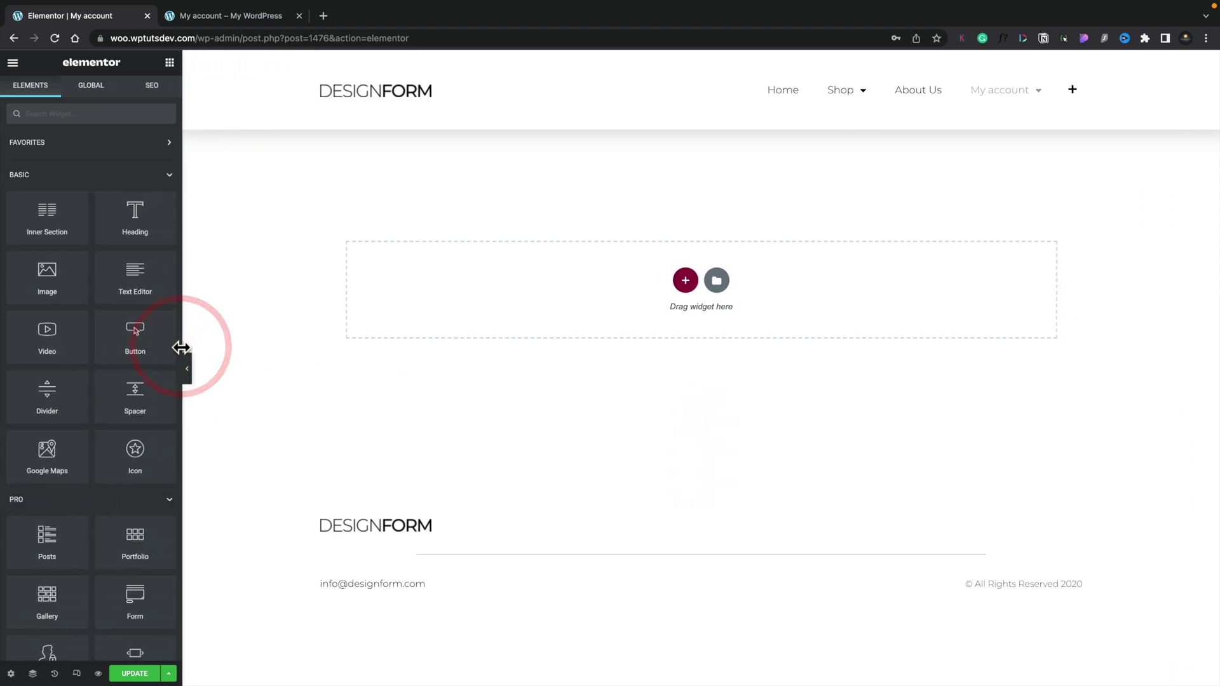
- Drop a WooCommerce Pages widget, found by searching 'accou', into the section and set Page to My Account
{"action": "left_click", "coordinate": [46, 118]}
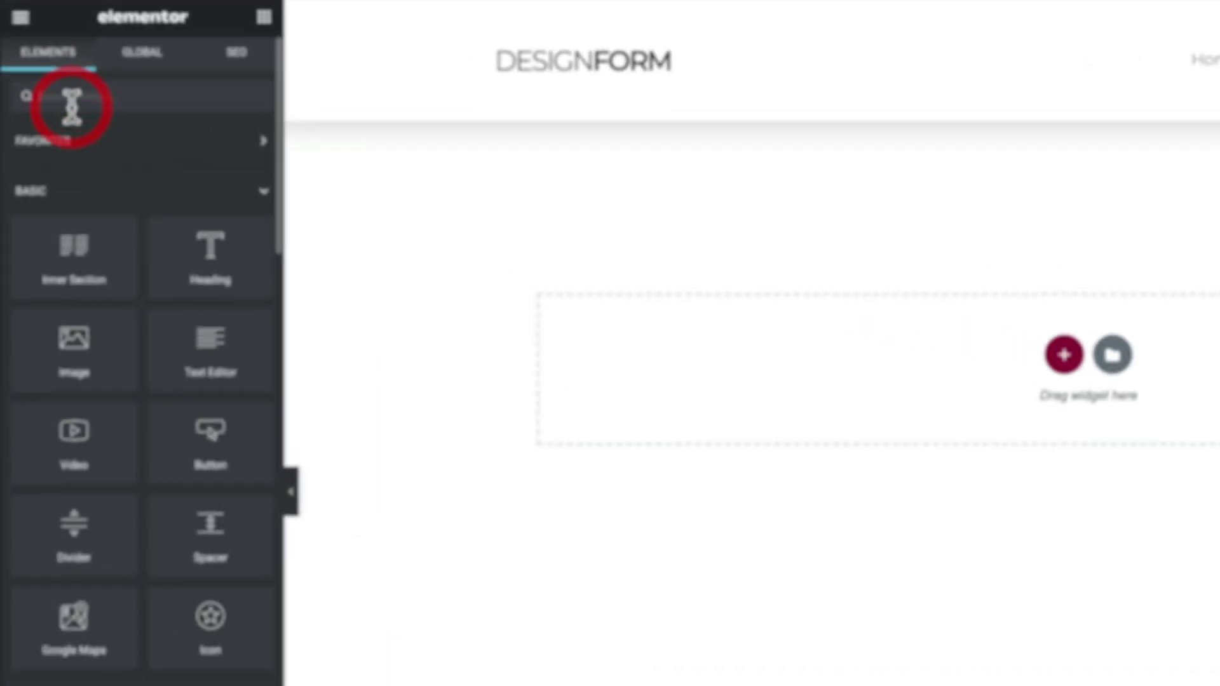
{"action": "type", "text": "account"}
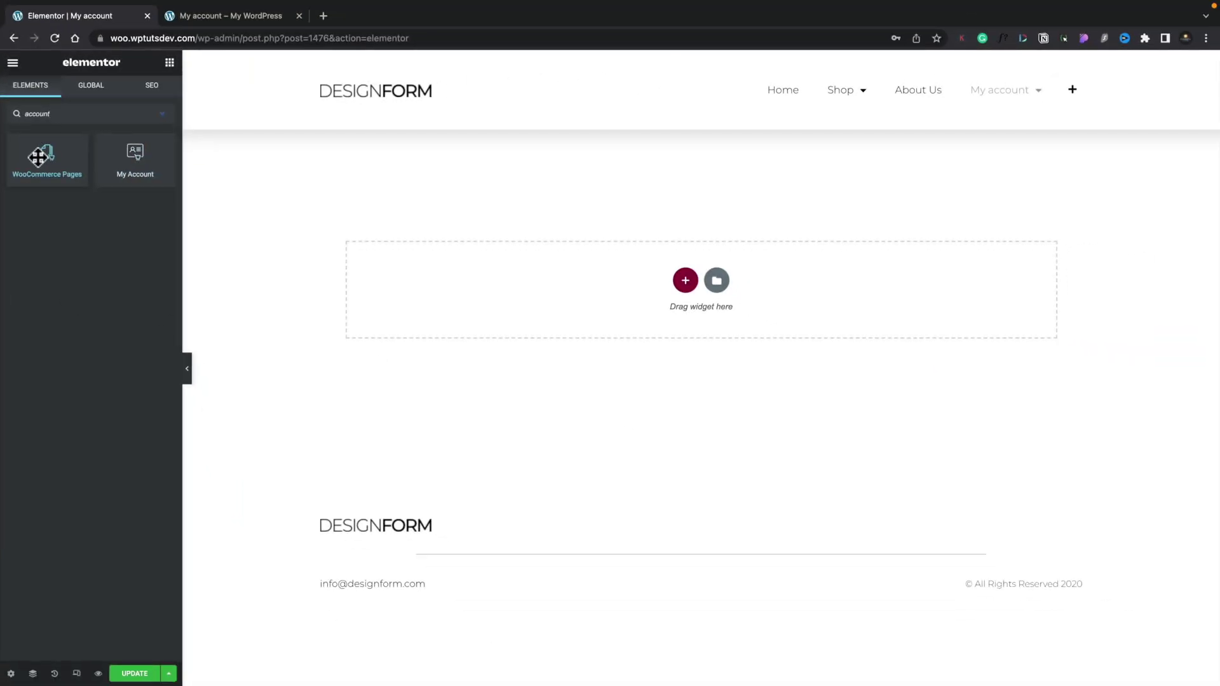
{"action": "left_click_drag", "start_coordinate": [39, 156], "coordinate": [458, 299]}
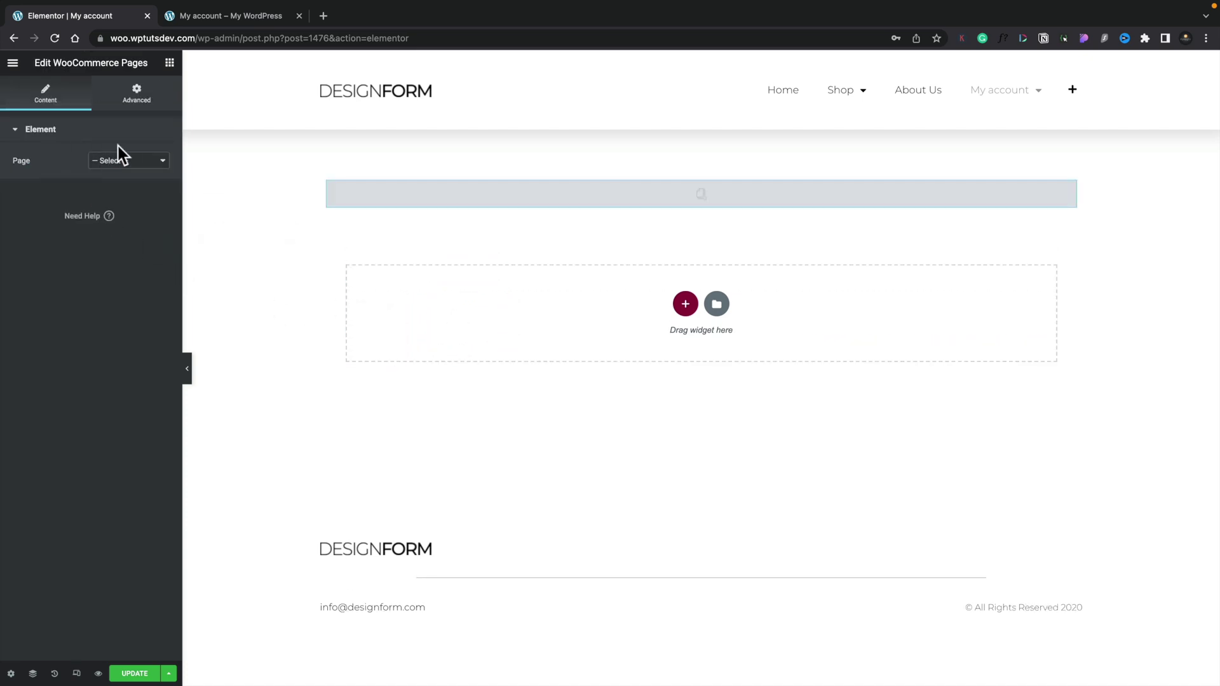
{"action": "left_click", "coordinate": [130, 163]}
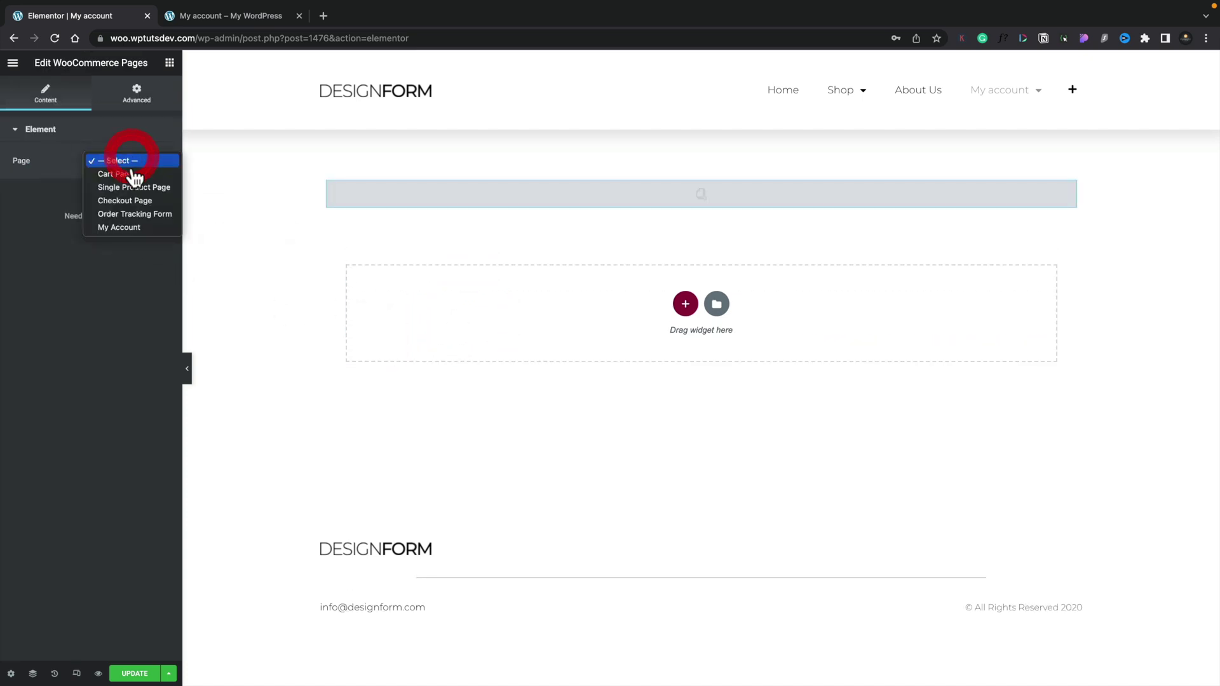
{"action": "left_click", "coordinate": [121, 227]}
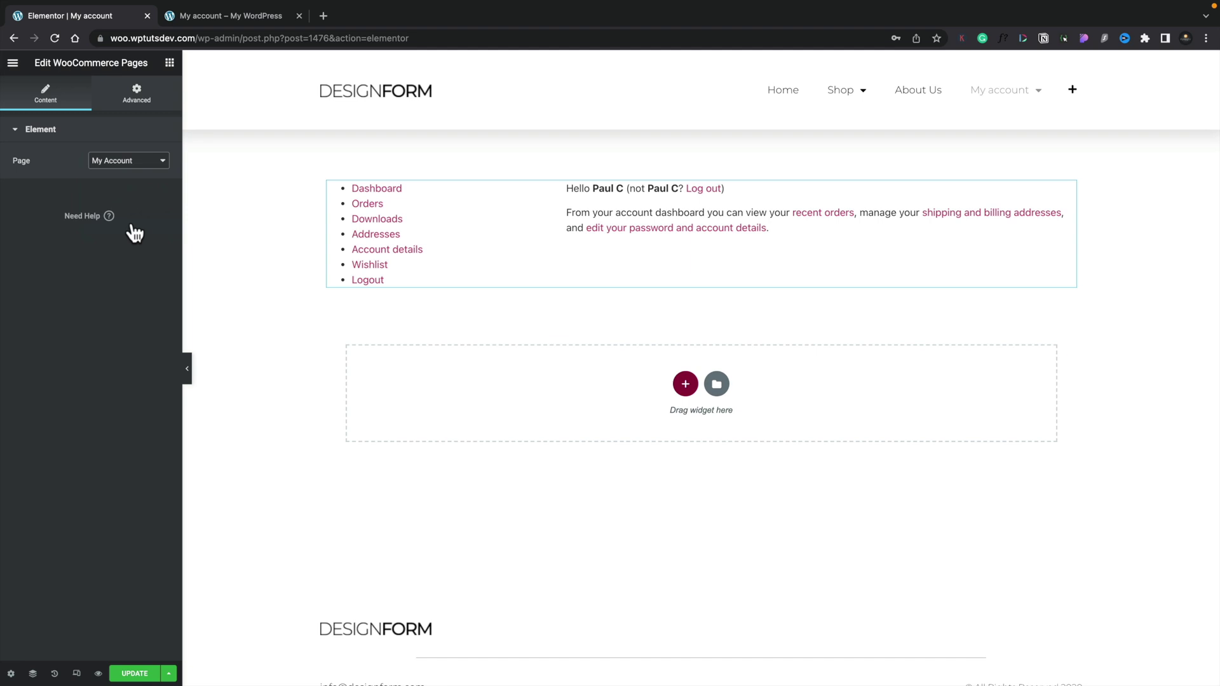
- Swap the WooCommerce Pages widget for the My Account widget found by searching 'account'
{"action": "left_click", "coordinate": [1071, 190]}
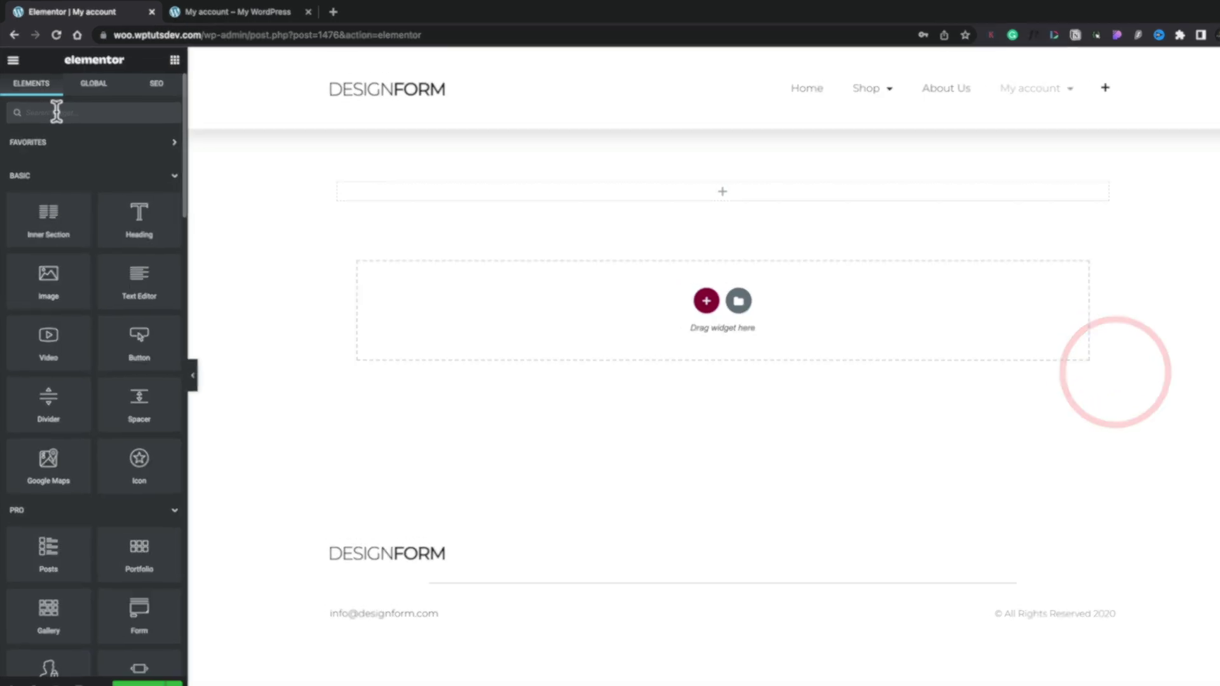
{"action": "left_click", "coordinate": [54, 108]}
{"action": "type", "text": "accou"}
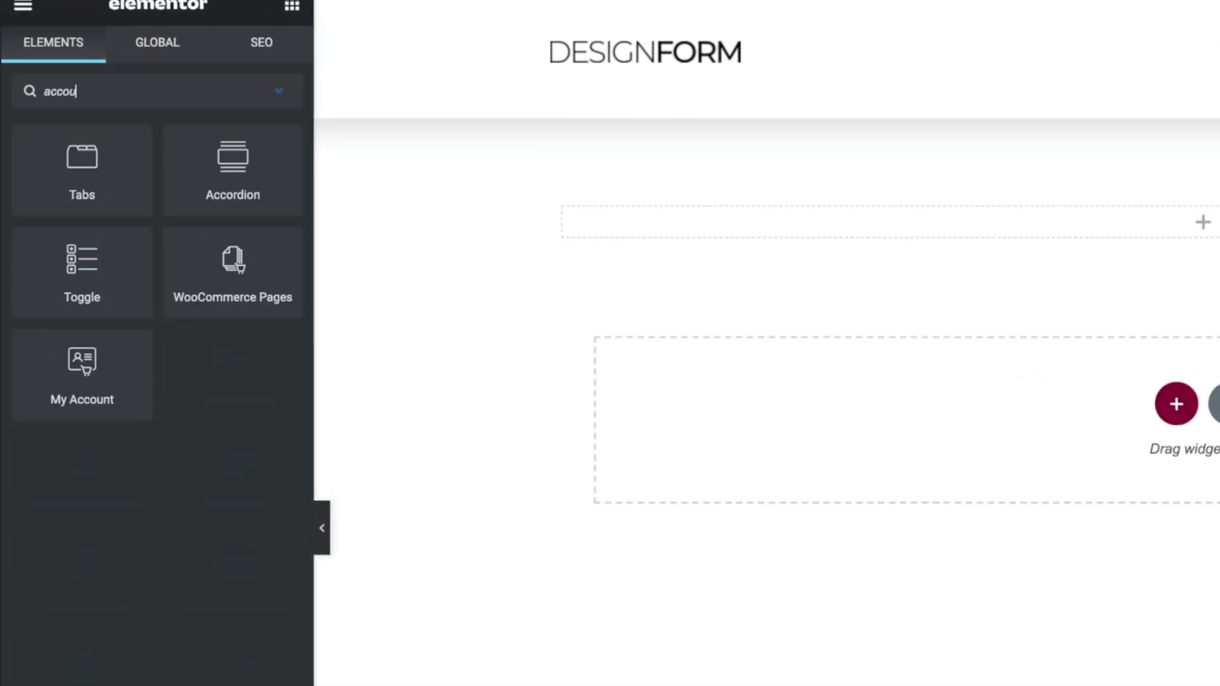
{"action": "type", "text": "nt"}
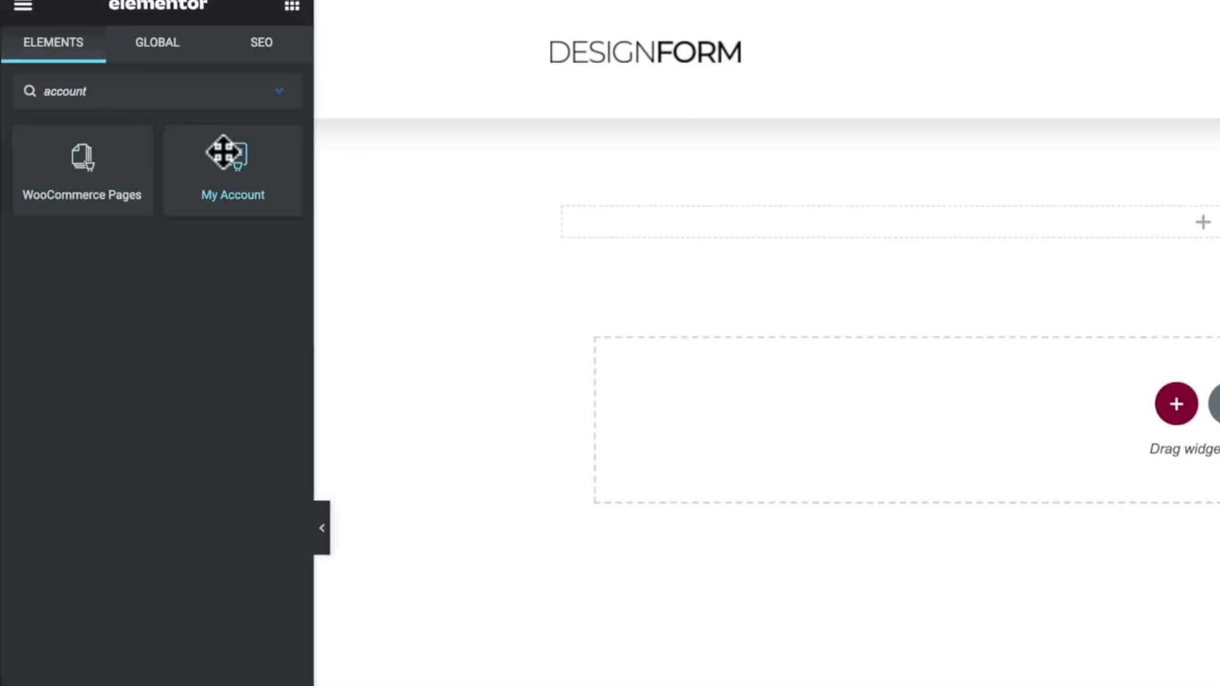
{"action": "left_click_drag", "start_coordinate": [224, 157], "coordinate": [705, 230]}
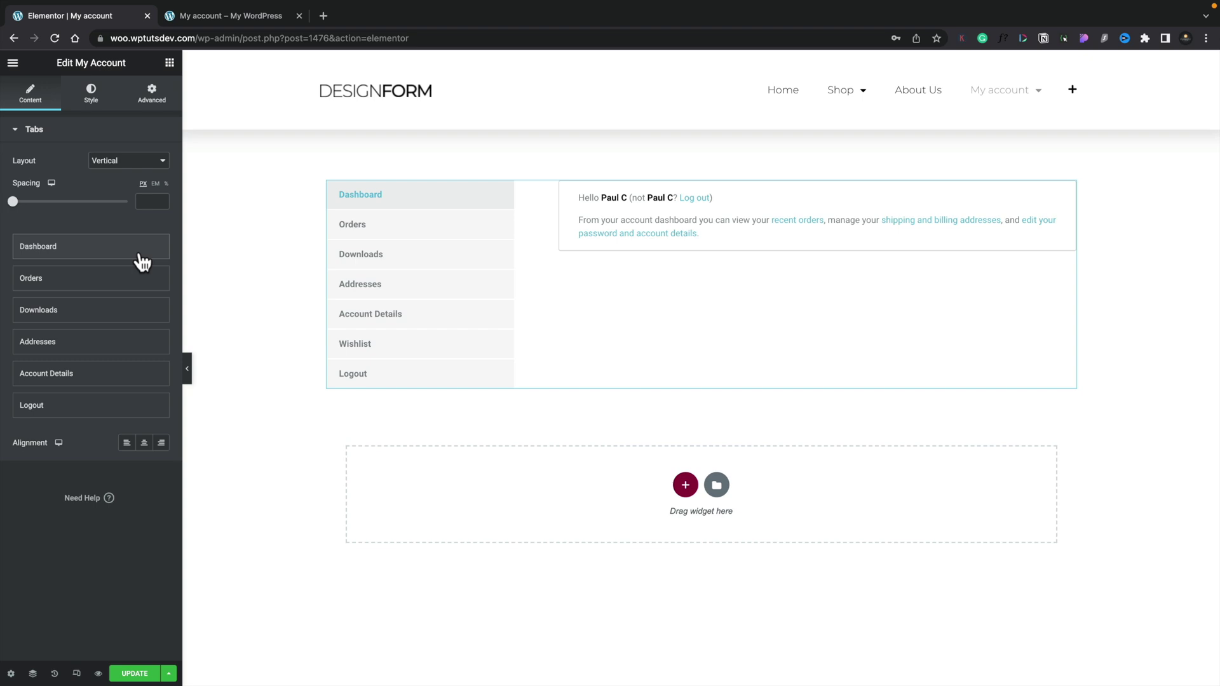
- Try Horizontal tab layout, revert to Vertical, and widen tab-to-content spacing to about 21 px
{"action": "left_click", "coordinate": [117, 161]}
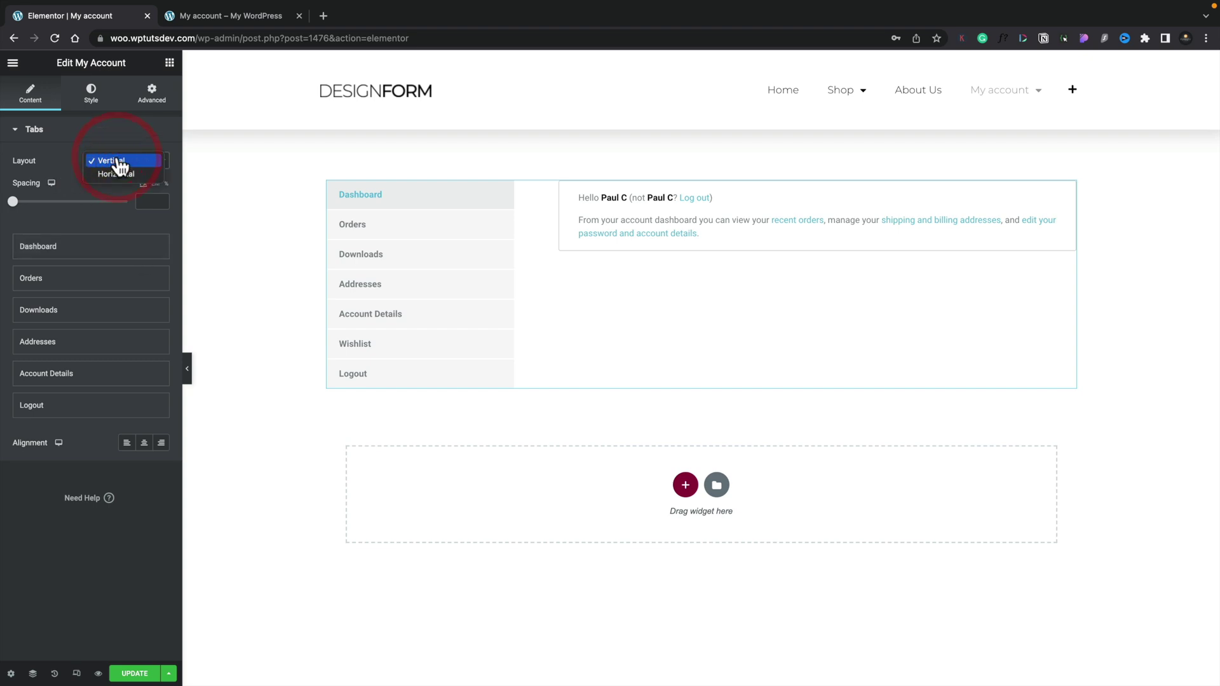
{"action": "left_click", "coordinate": [119, 174]}
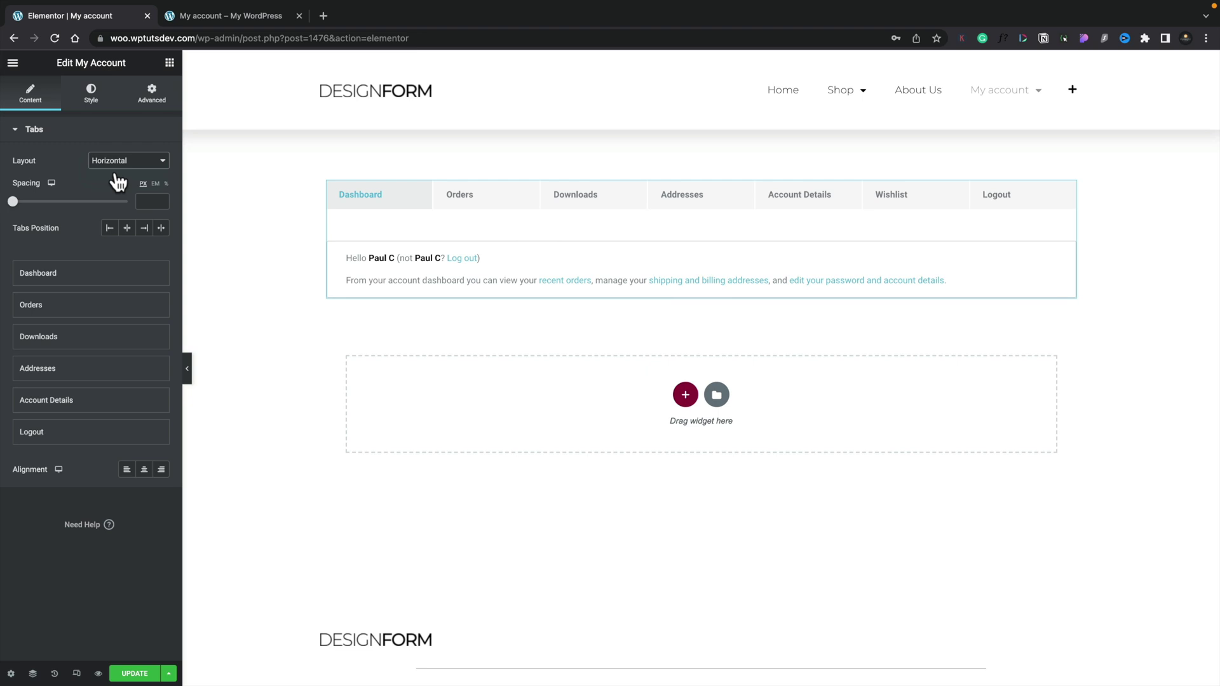
{"action": "left_click", "coordinate": [116, 169]}
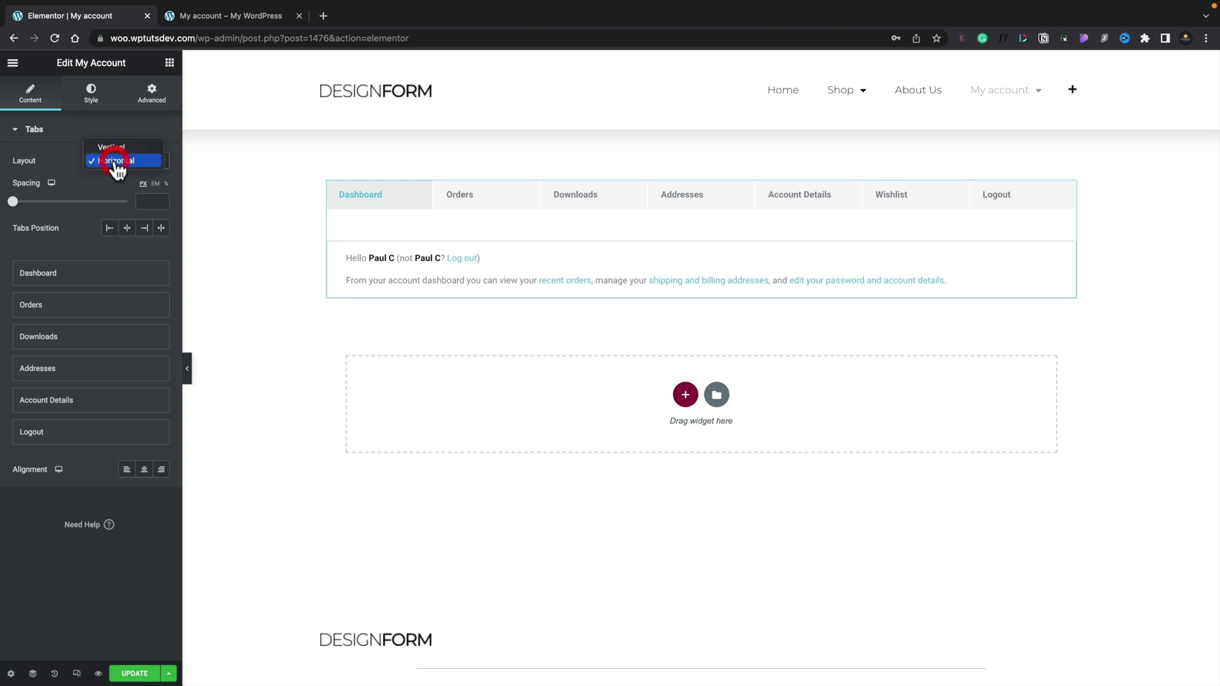
{"action": "left_click", "coordinate": [115, 148]}
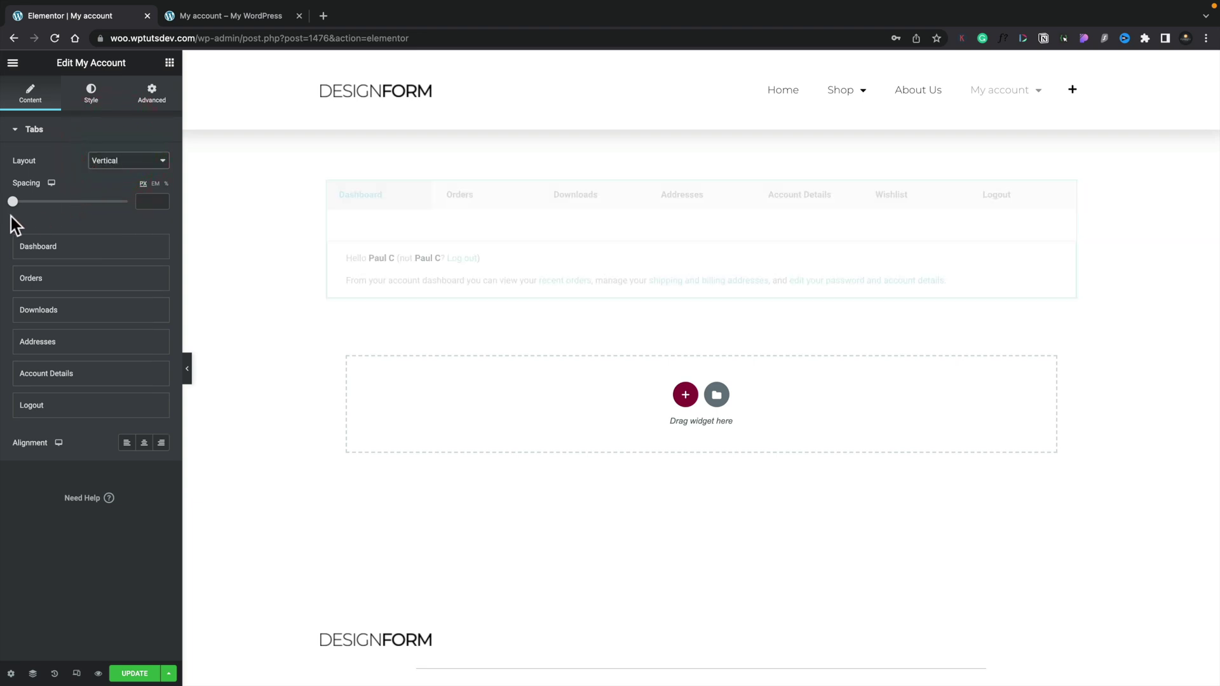
{"action": "mouse_move", "coordinate": [13, 210]}
{"action": "left_mouse_down"}
{"action": "mouse_move", "coordinate": [56, 211]}
{"action": "mouse_move", "coordinate": [28, 214]}
{"action": "left_mouse_up"}
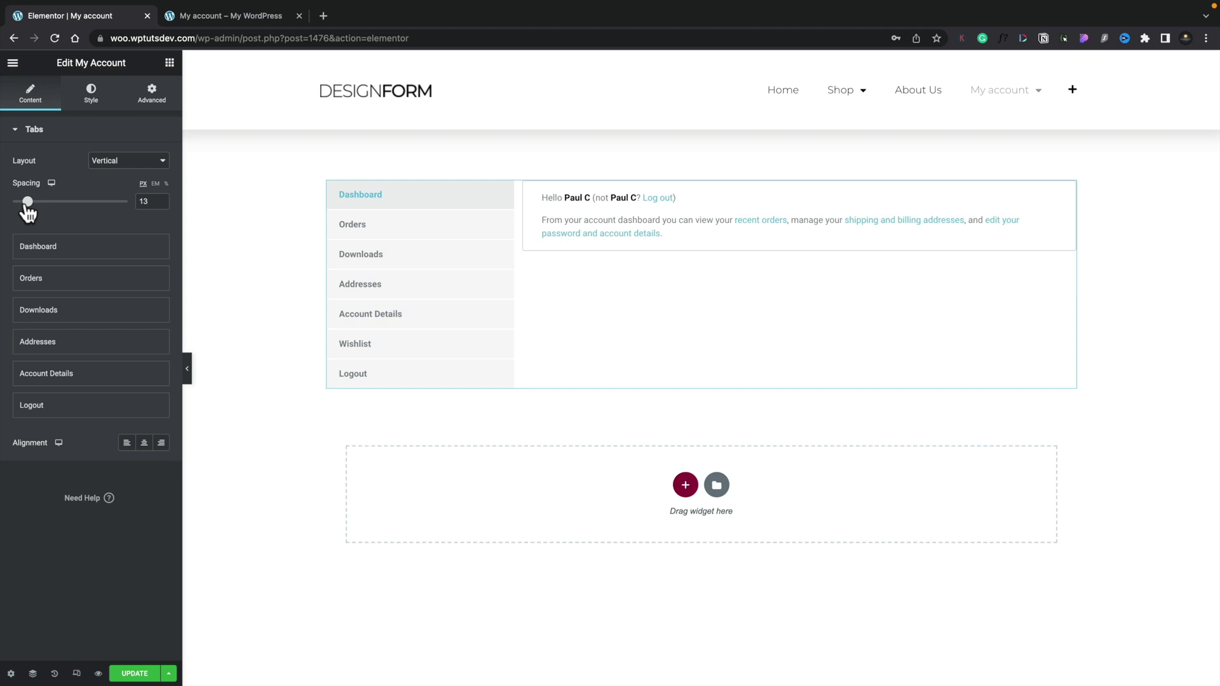
{"action": "left_click_drag", "start_coordinate": [28, 213], "coordinate": [37, 216]}
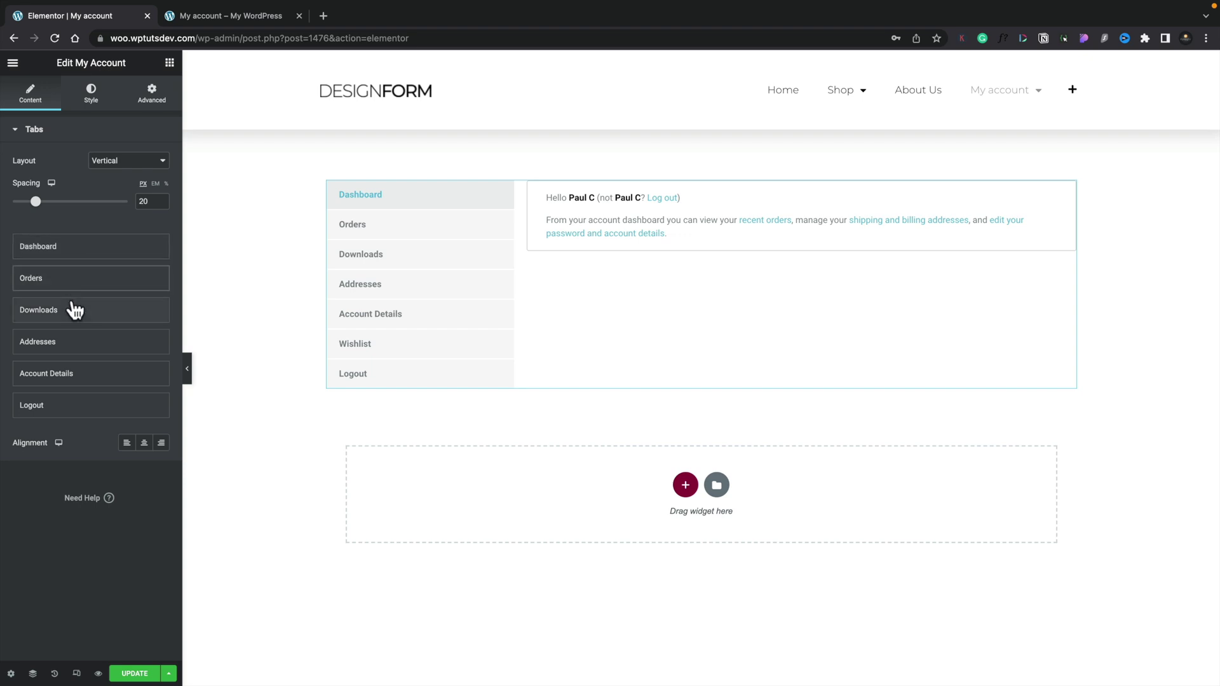
- Expand each tab's name setting, from Dashboard through Logout
{"action": "left_click", "coordinate": [60, 245]}
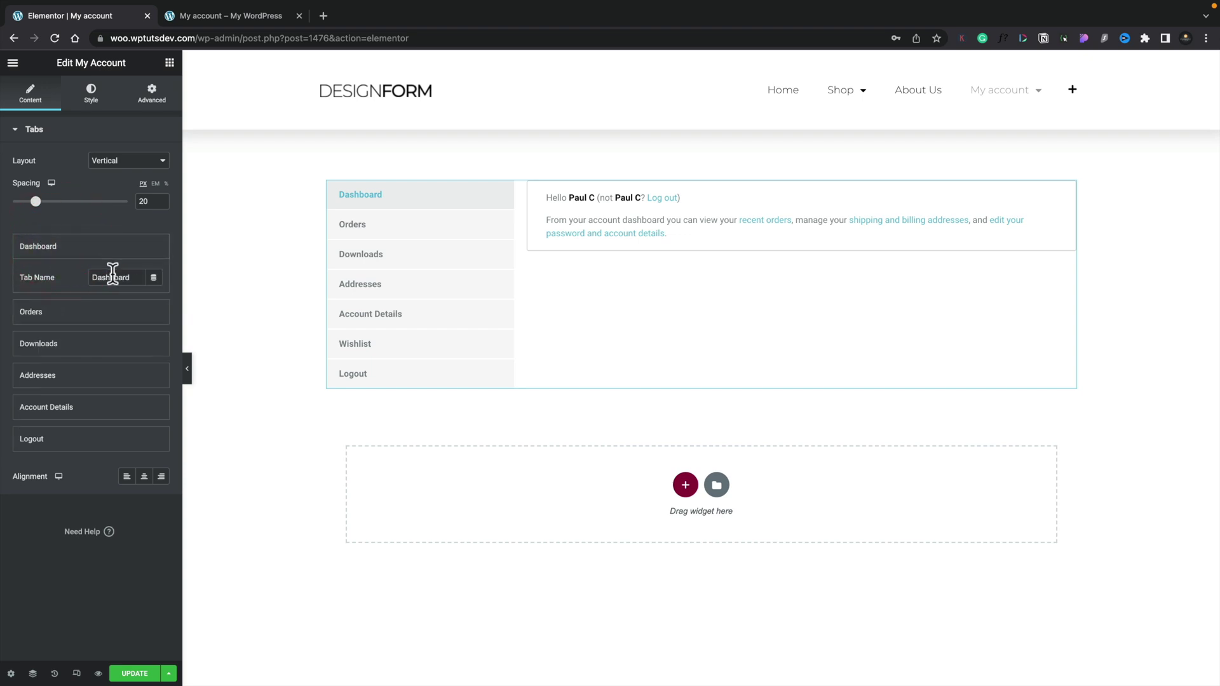
{"action": "left_click", "coordinate": [52, 311]}
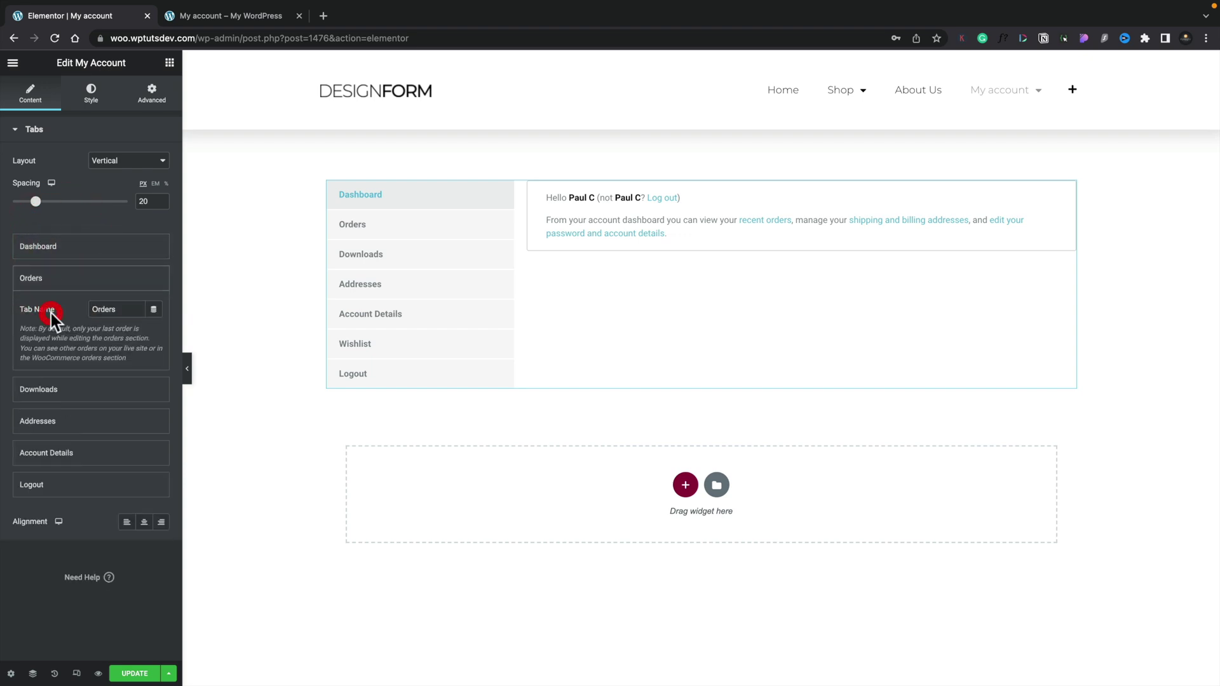
{"action": "left_click", "coordinate": [51, 383]}
{"action": "left_click", "coordinate": [49, 380]}
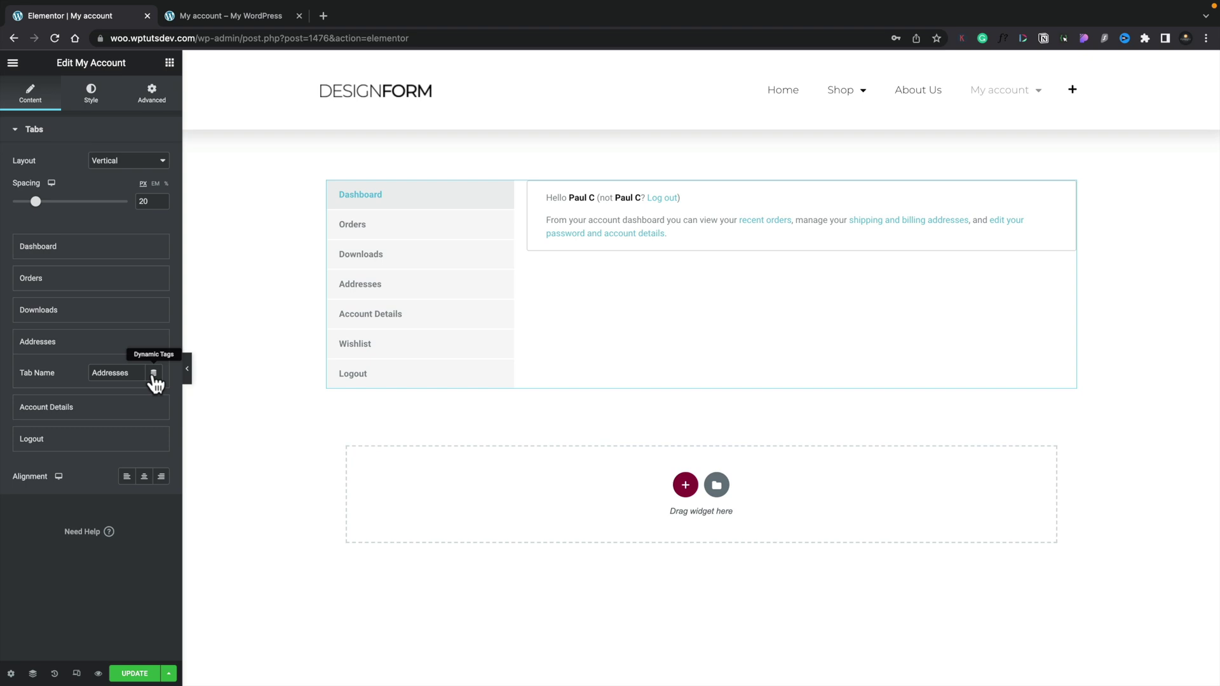
{"action": "left_click", "coordinate": [71, 410]}
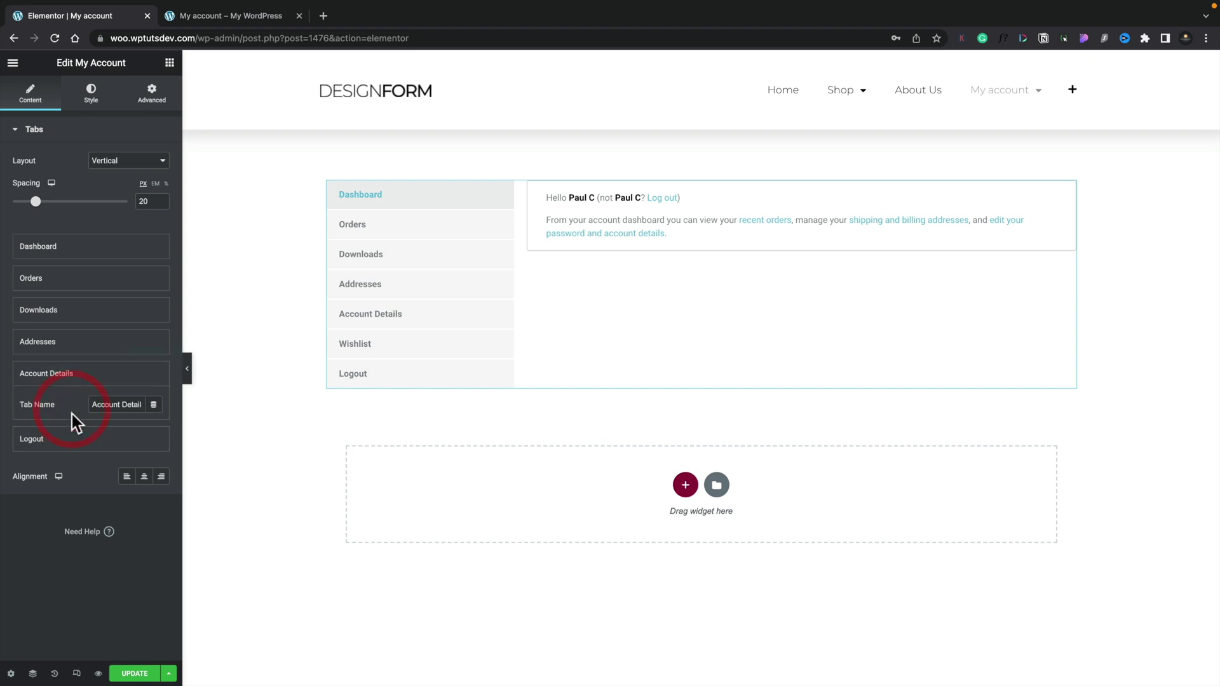
{"action": "left_click", "coordinate": [73, 439]}
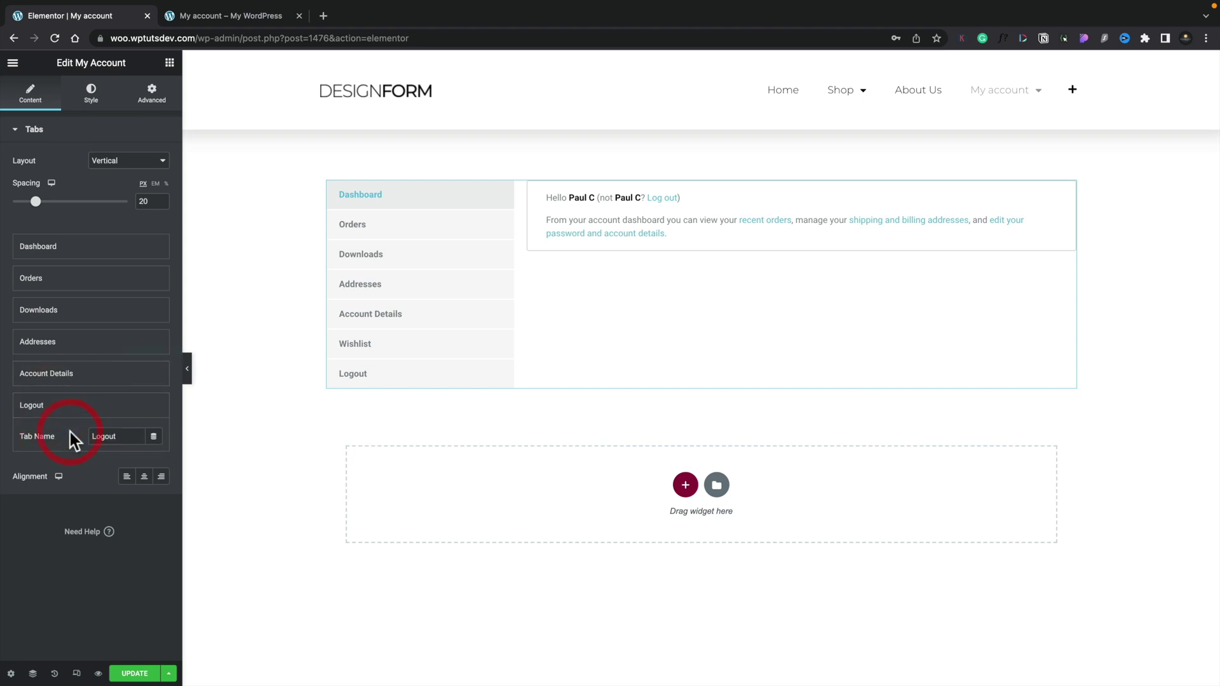
- Try Center and End tab alignment, settle on Start, and reveal per-device alignment options
{"action": "left_click", "coordinate": [143, 479]}
{"action": "left_click", "coordinate": [163, 478]}
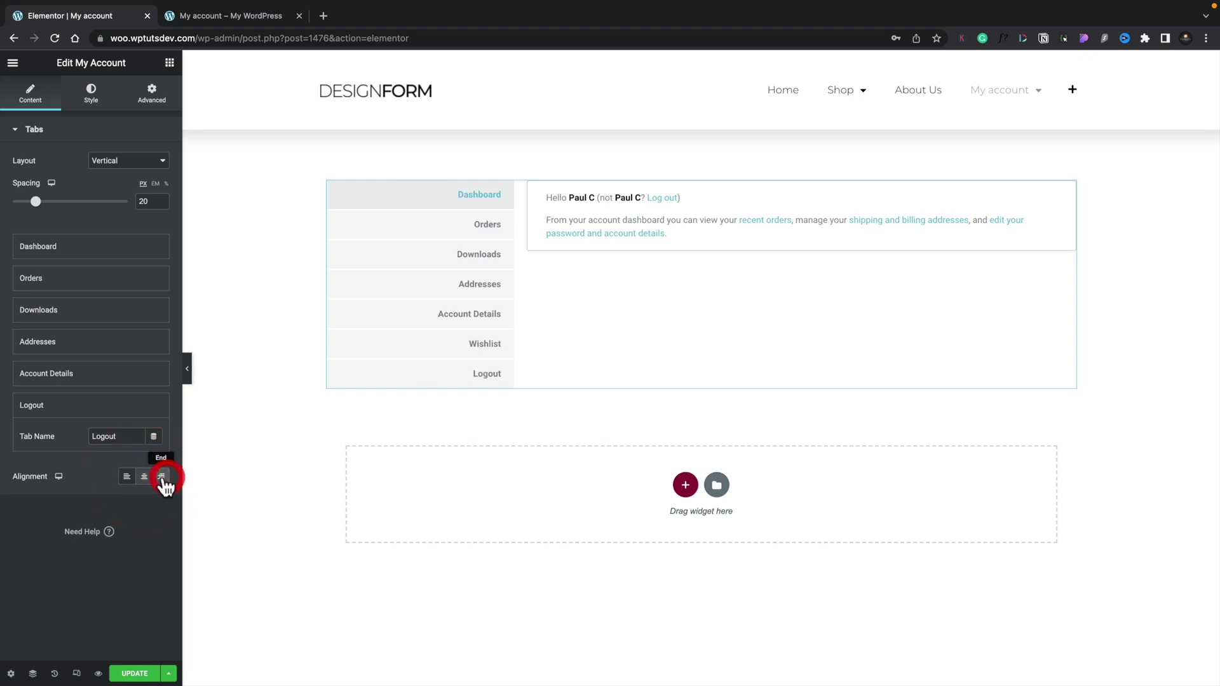
{"action": "left_click", "coordinate": [128, 478]}
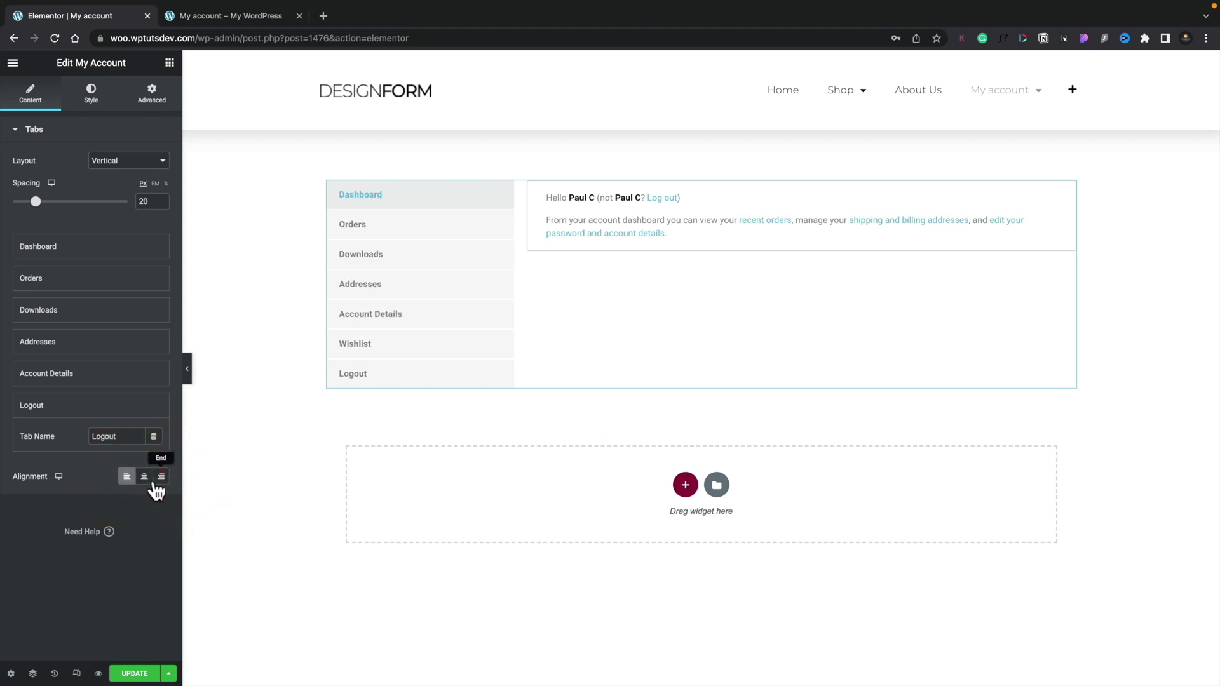
{"action": "left_click", "coordinate": [161, 477]}
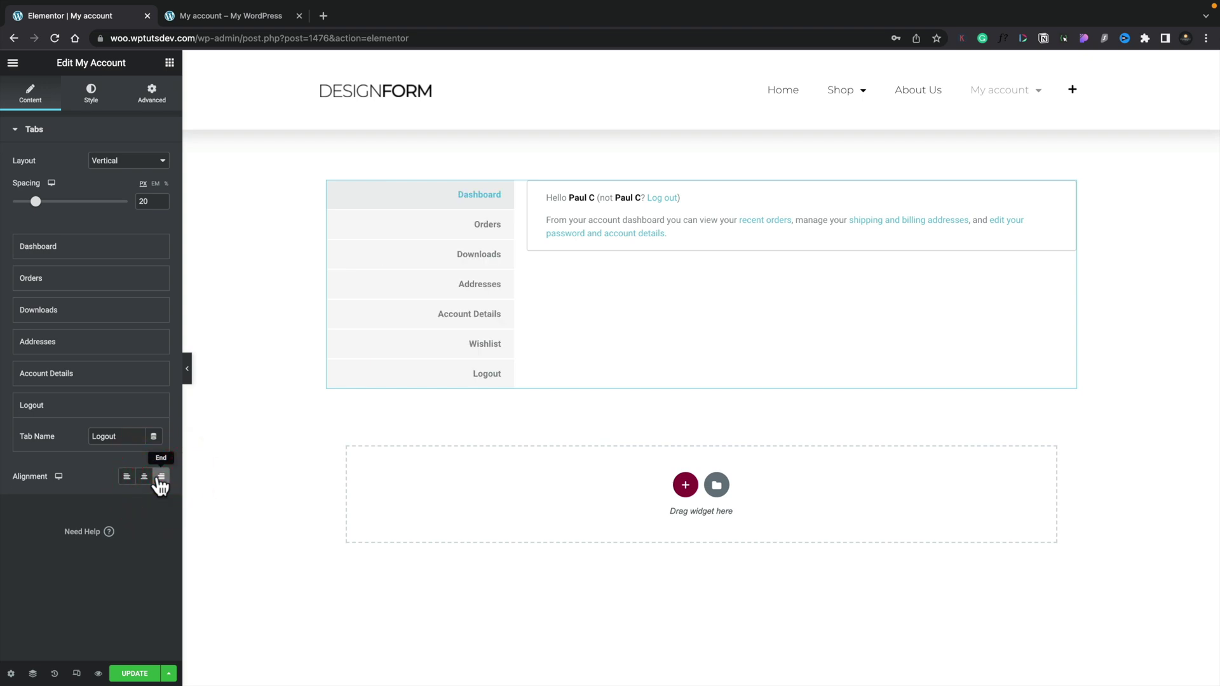
{"action": "left_click", "coordinate": [127, 479]}
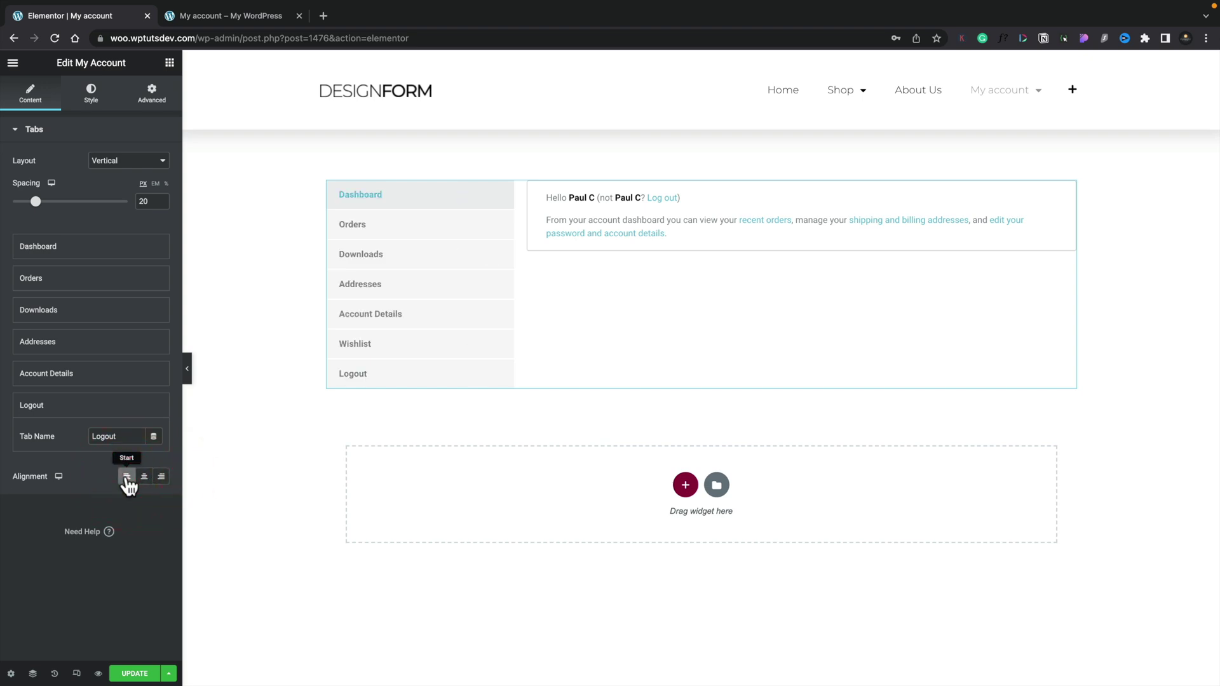
{"action": "left_click", "coordinate": [60, 478]}
- In Style > Tabs, set the tab typography to Montserrat at weight 500
{"action": "left_click", "coordinate": [91, 93]}
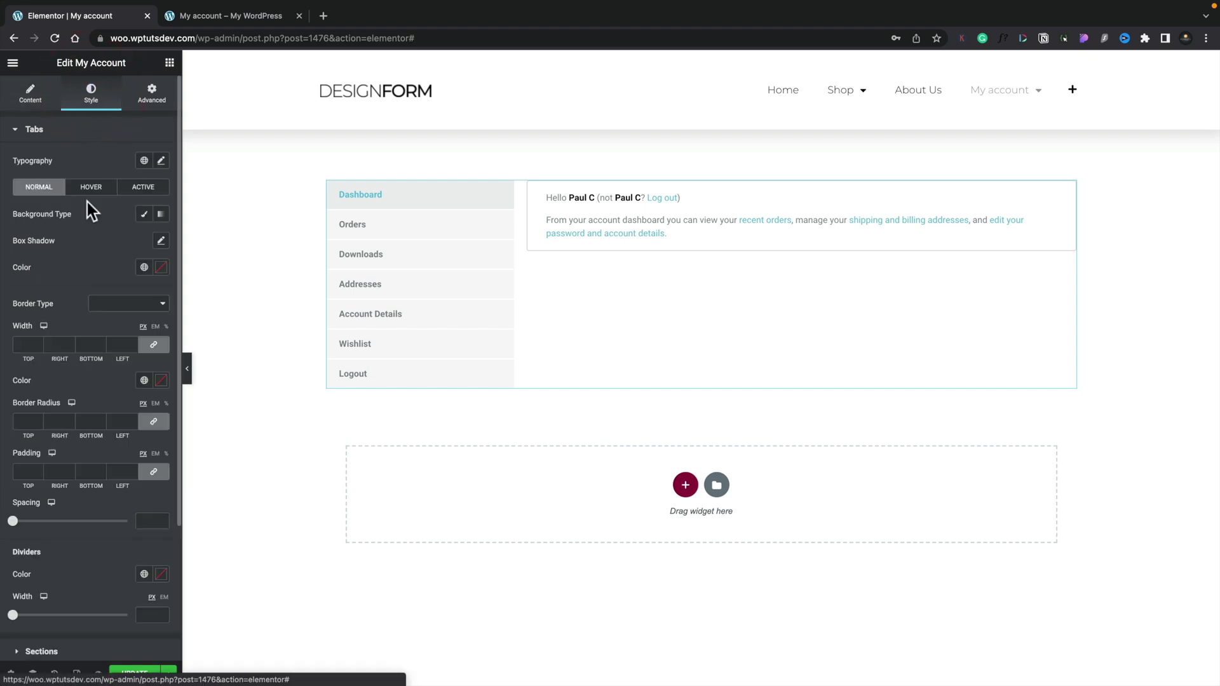
{"action": "left_click", "coordinate": [29, 129]}
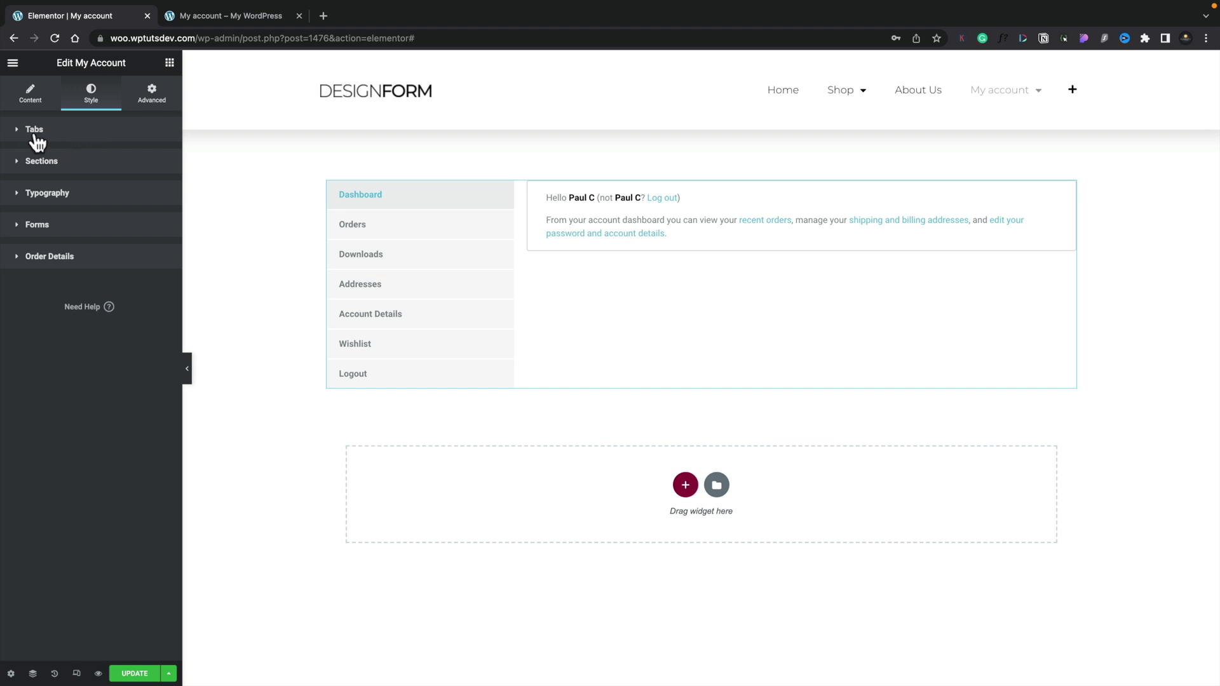
{"action": "left_click", "coordinate": [36, 139]}
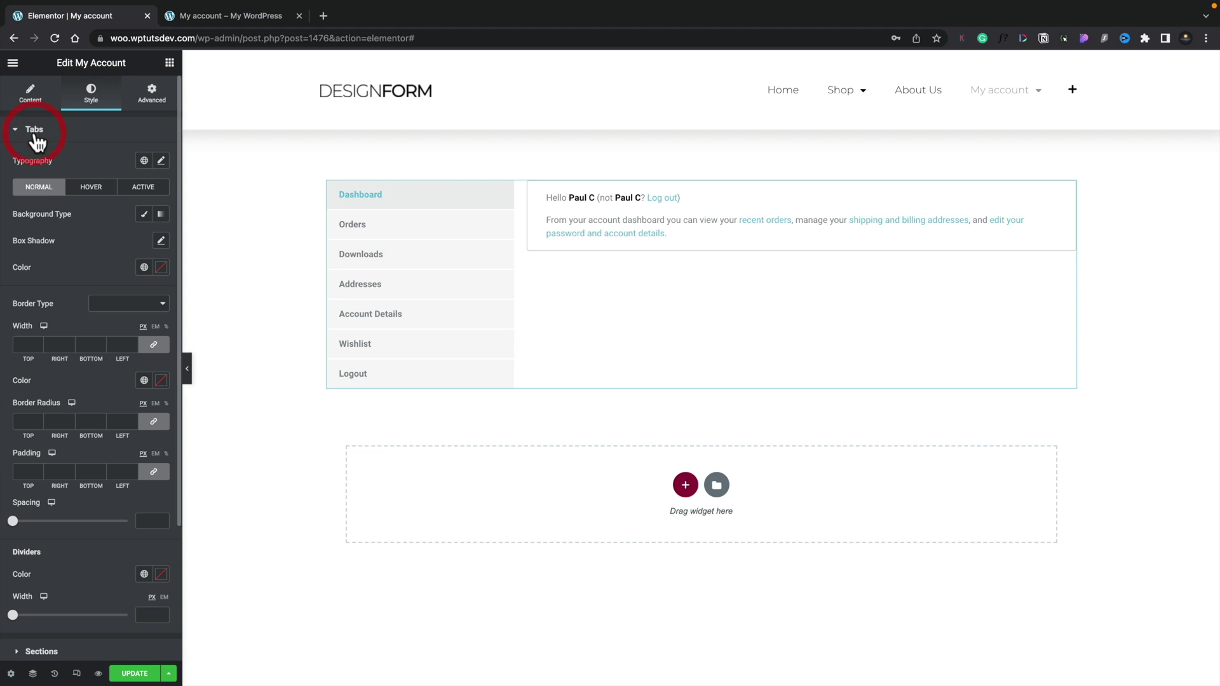
{"action": "left_click", "coordinate": [160, 161]}
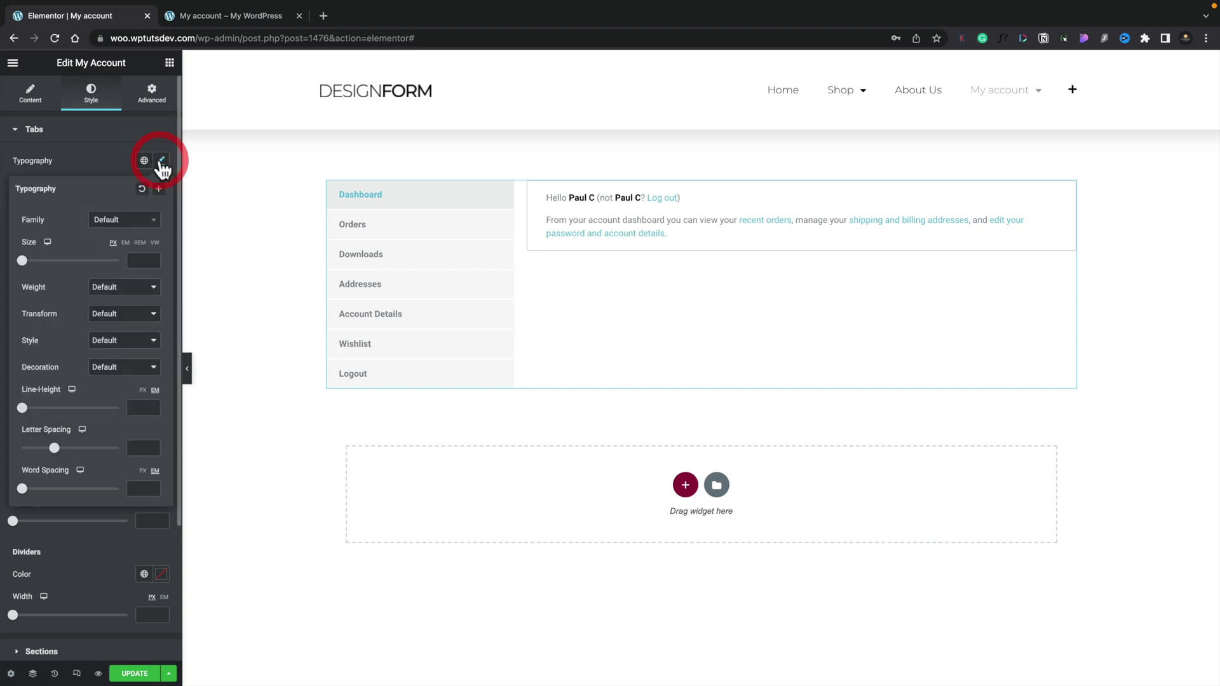
{"action": "left_click", "coordinate": [126, 222]}
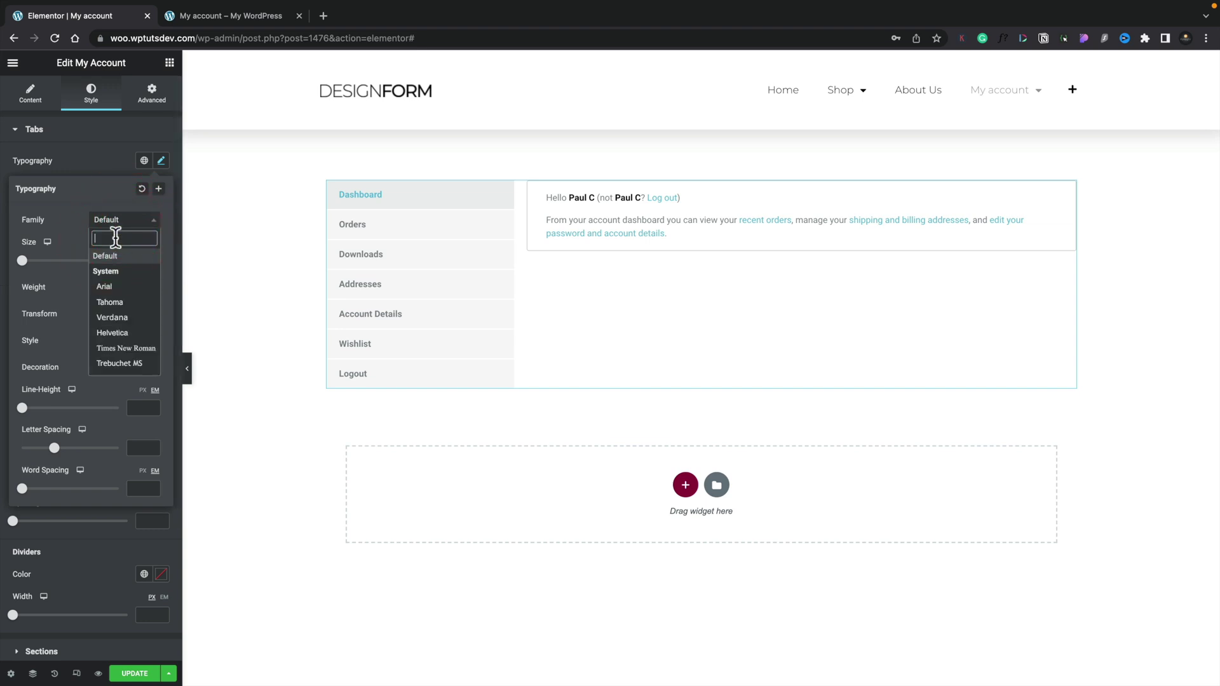
{"action": "type", "text": "mont"}
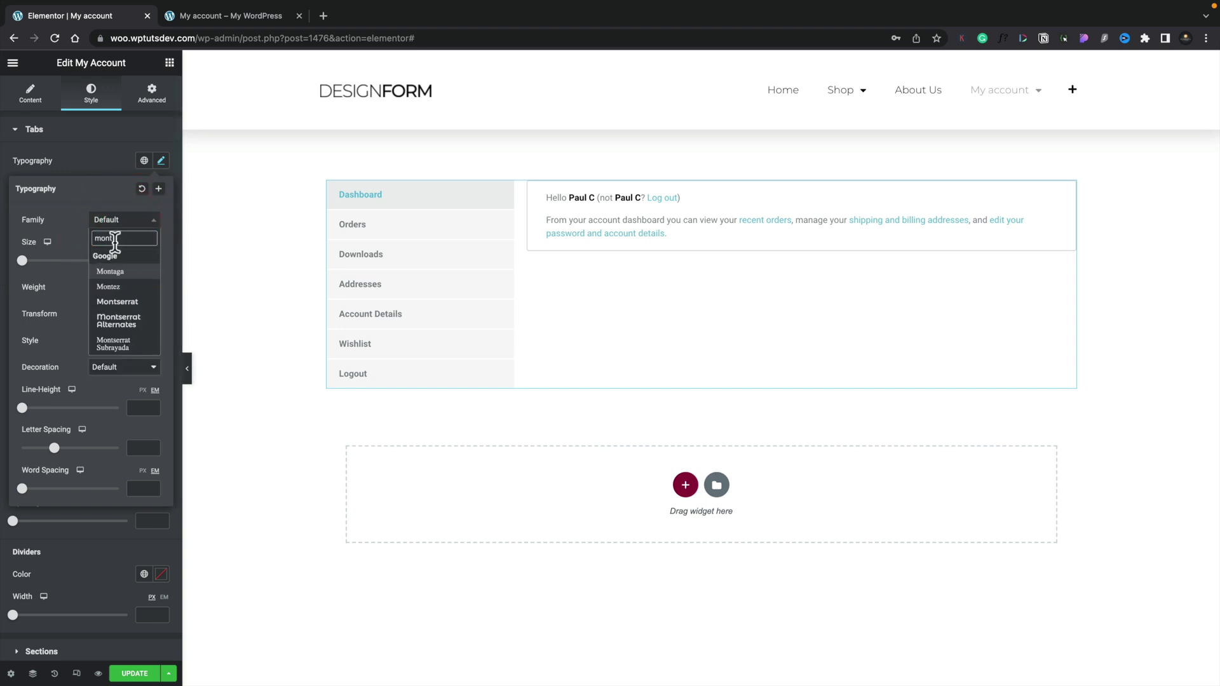
{"action": "left_click", "coordinate": [115, 301]}
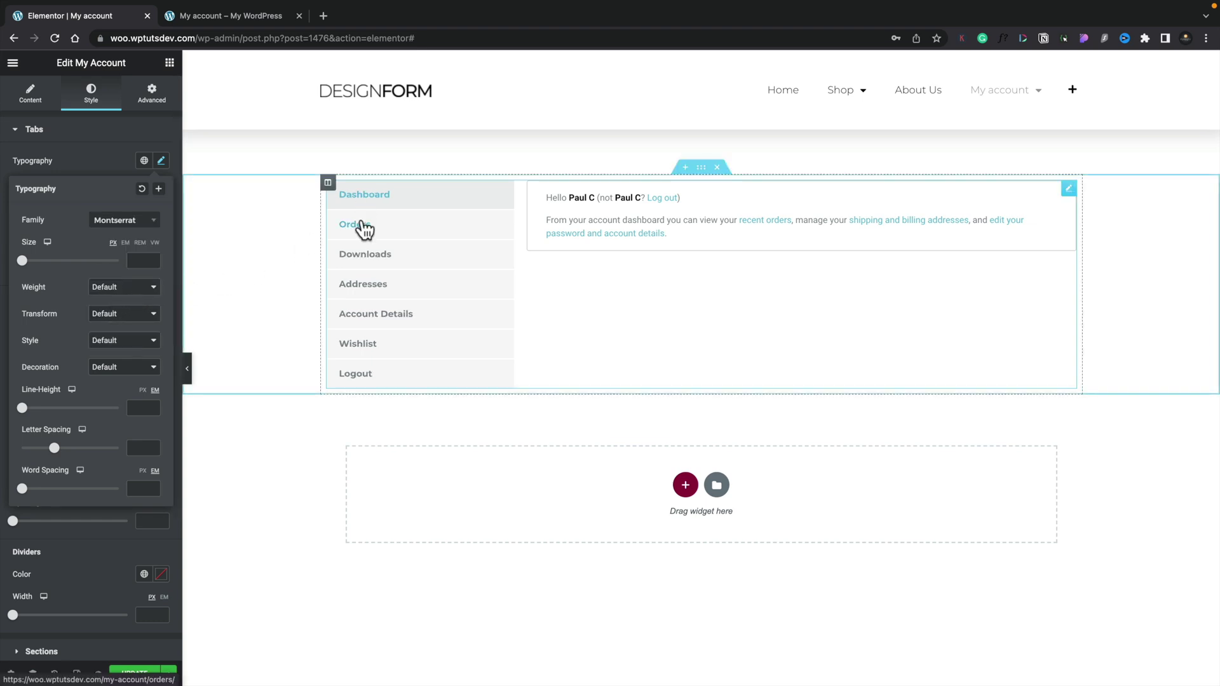
{"action": "left_click", "coordinate": [109, 287]}
{"action": "left_click", "coordinate": [106, 221]}
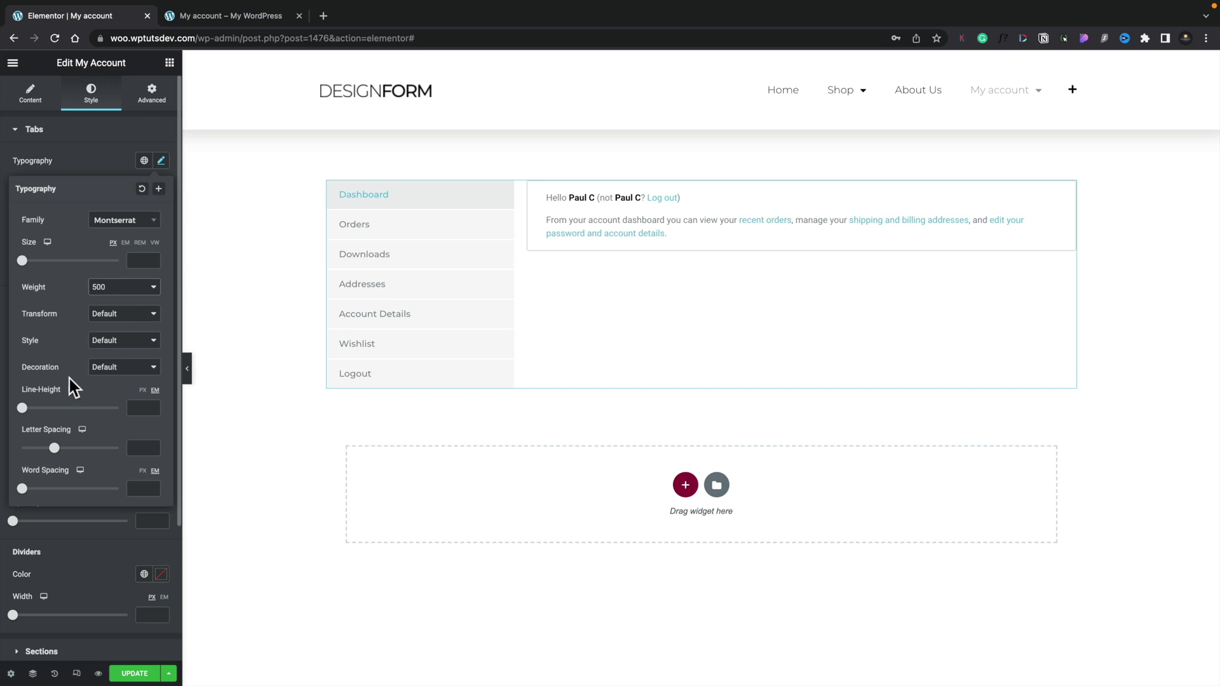
{"action": "left_click", "coordinate": [160, 162]}
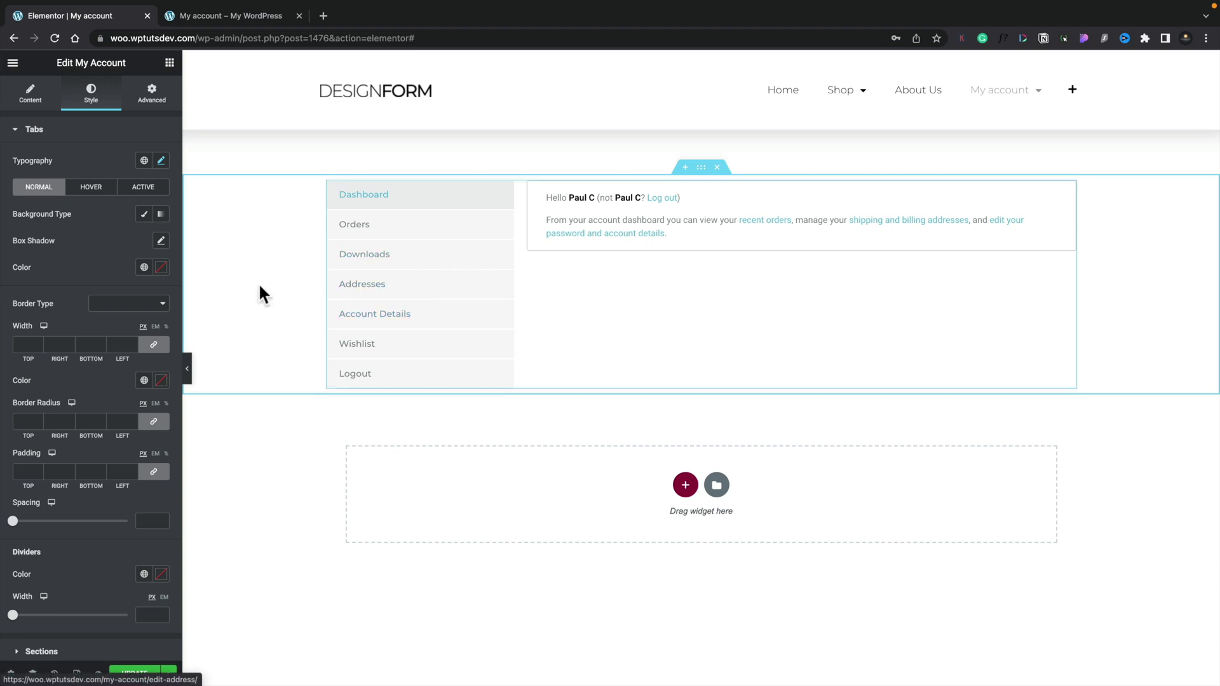
- Colour normal tab text with global Text; on hover use Secondary background and white text
{"action": "left_click", "coordinate": [145, 267]}
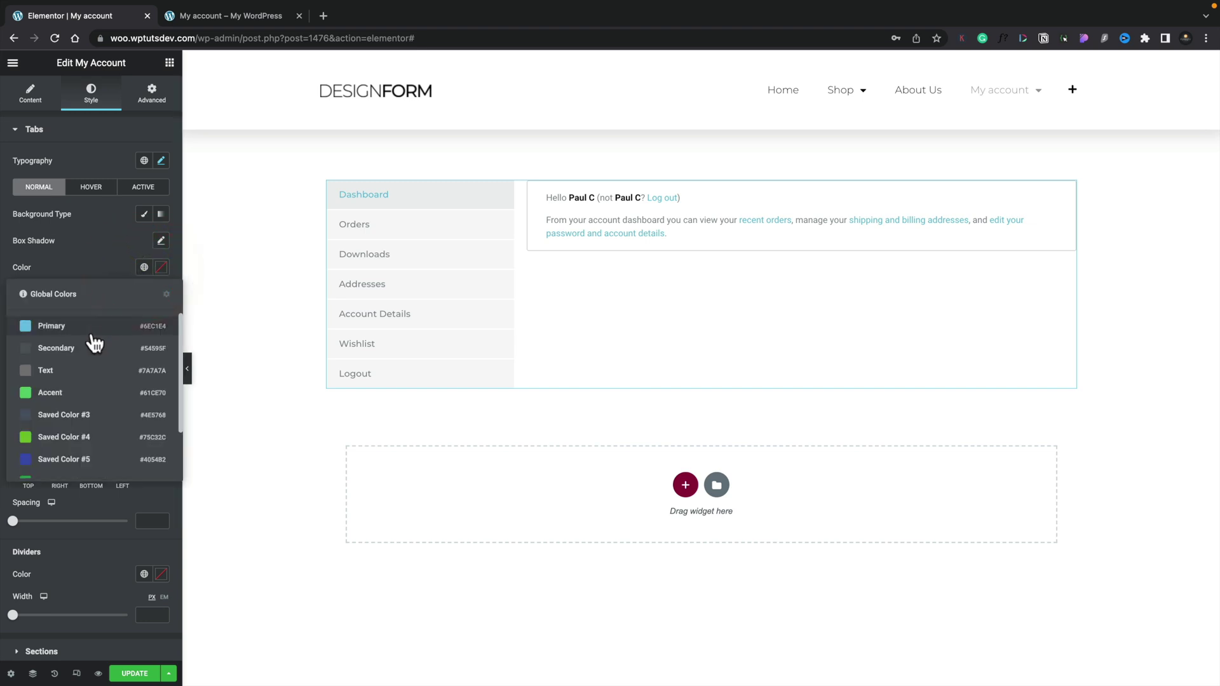
{"action": "left_click", "coordinate": [54, 370]}
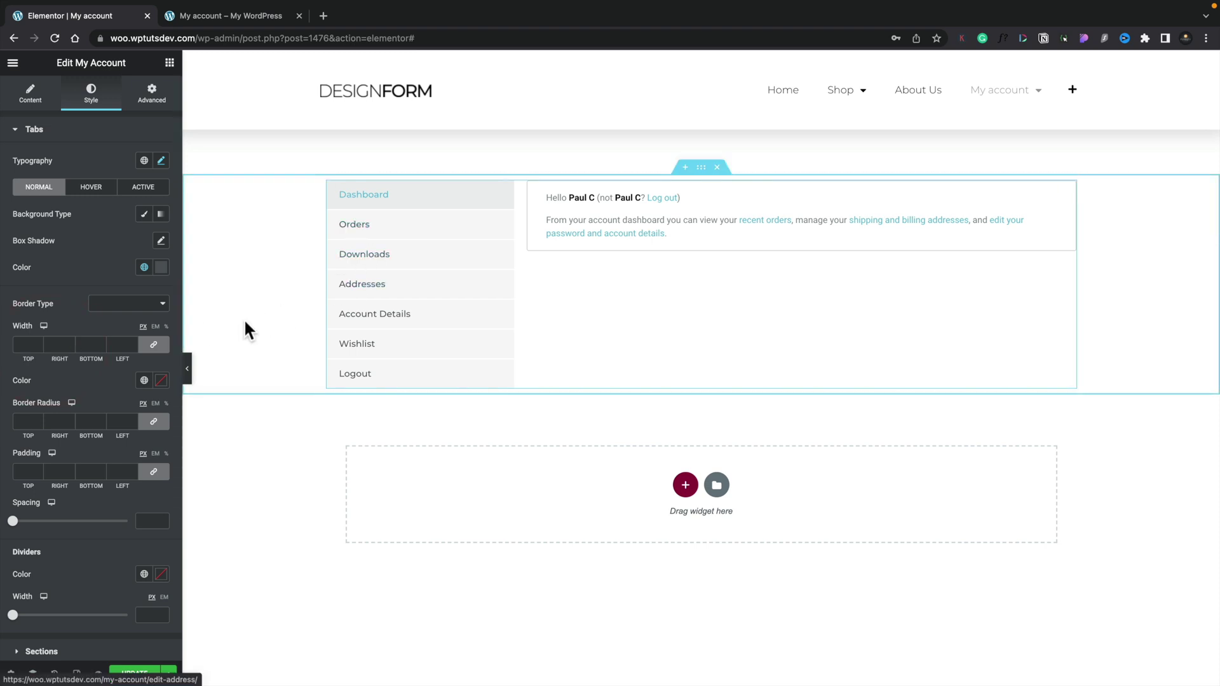
{"action": "left_click", "coordinate": [91, 189]}
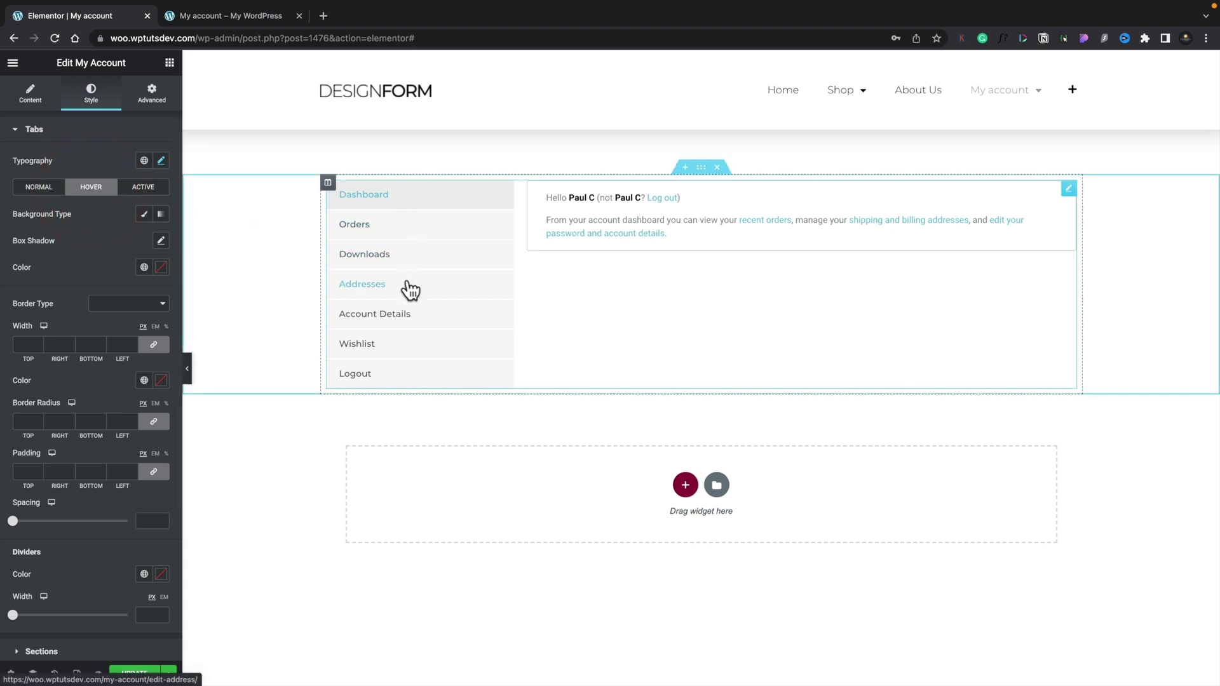
{"action": "left_click", "coordinate": [145, 215]}
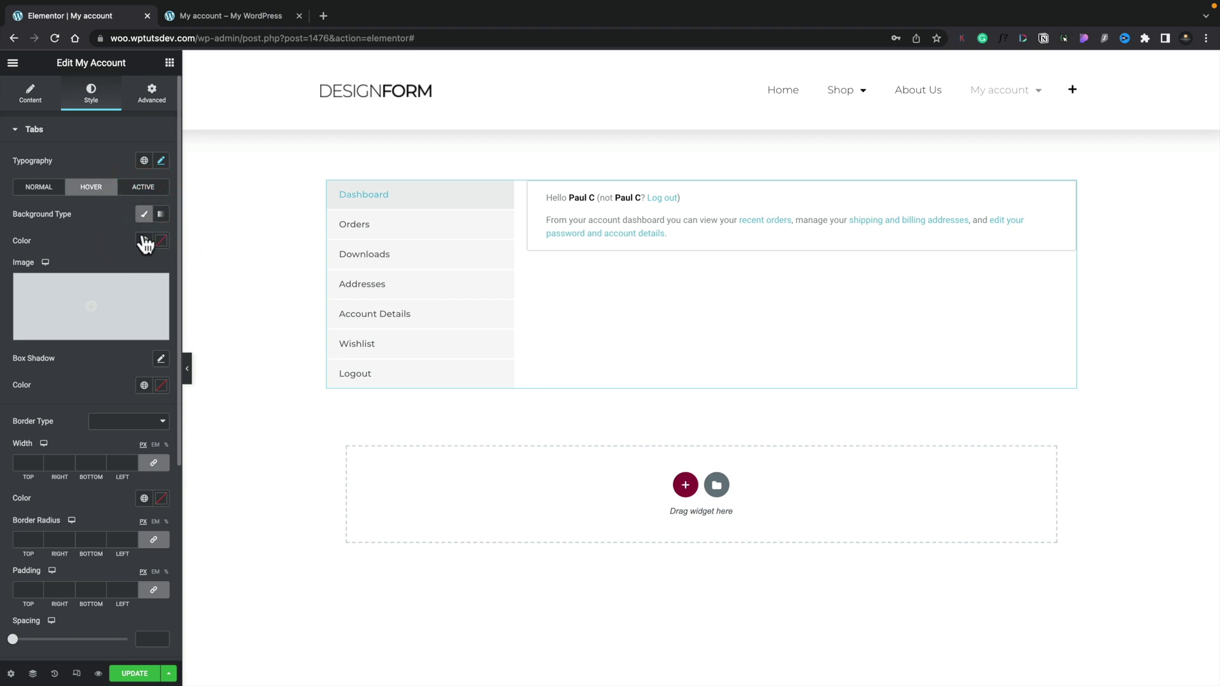
{"action": "left_click", "coordinate": [144, 240]}
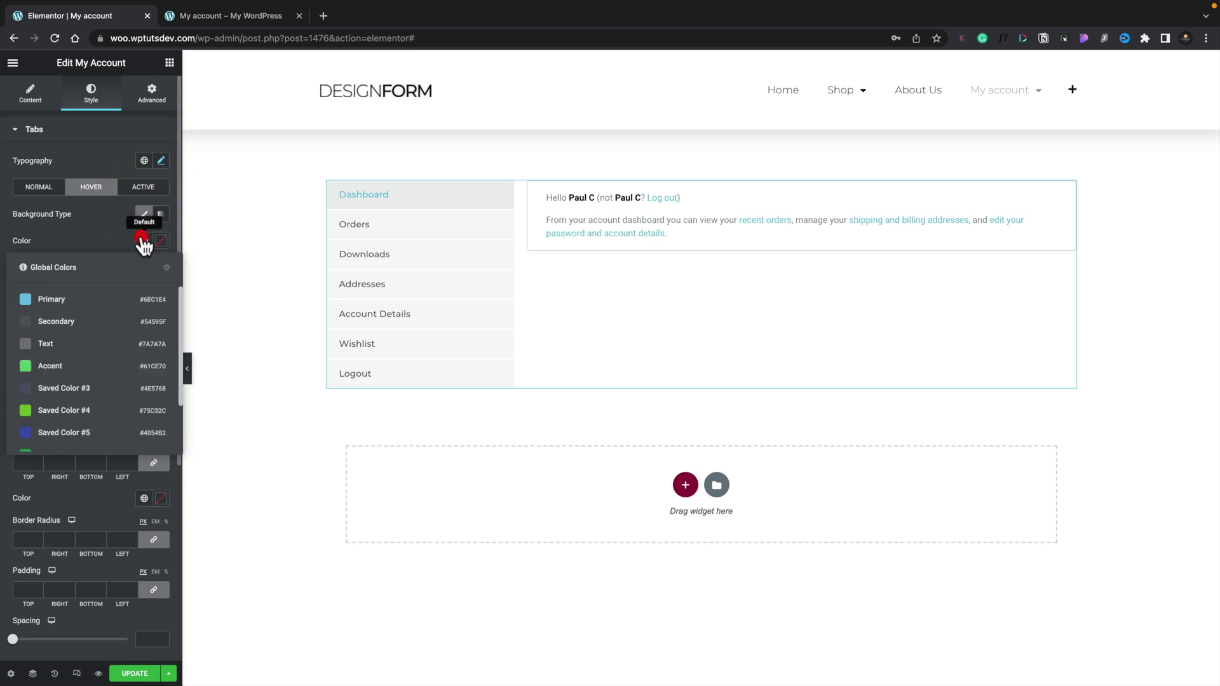
{"action": "left_click", "coordinate": [62, 322]}
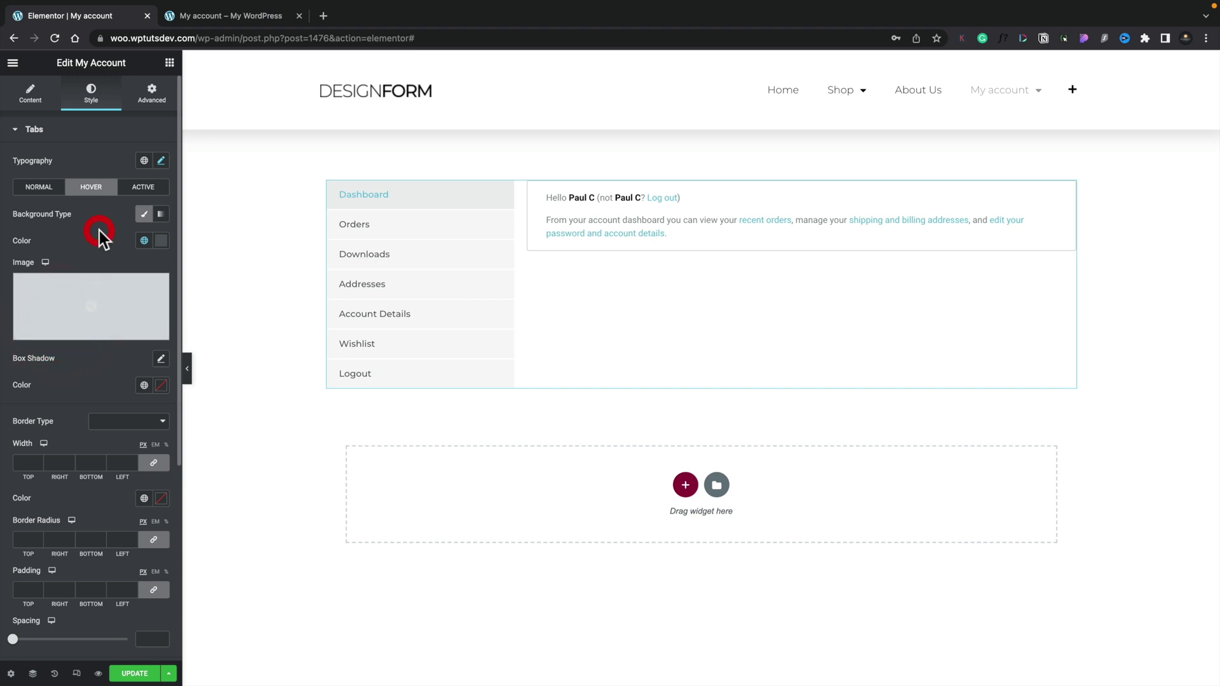
{"action": "left_click", "coordinate": [144, 385]}
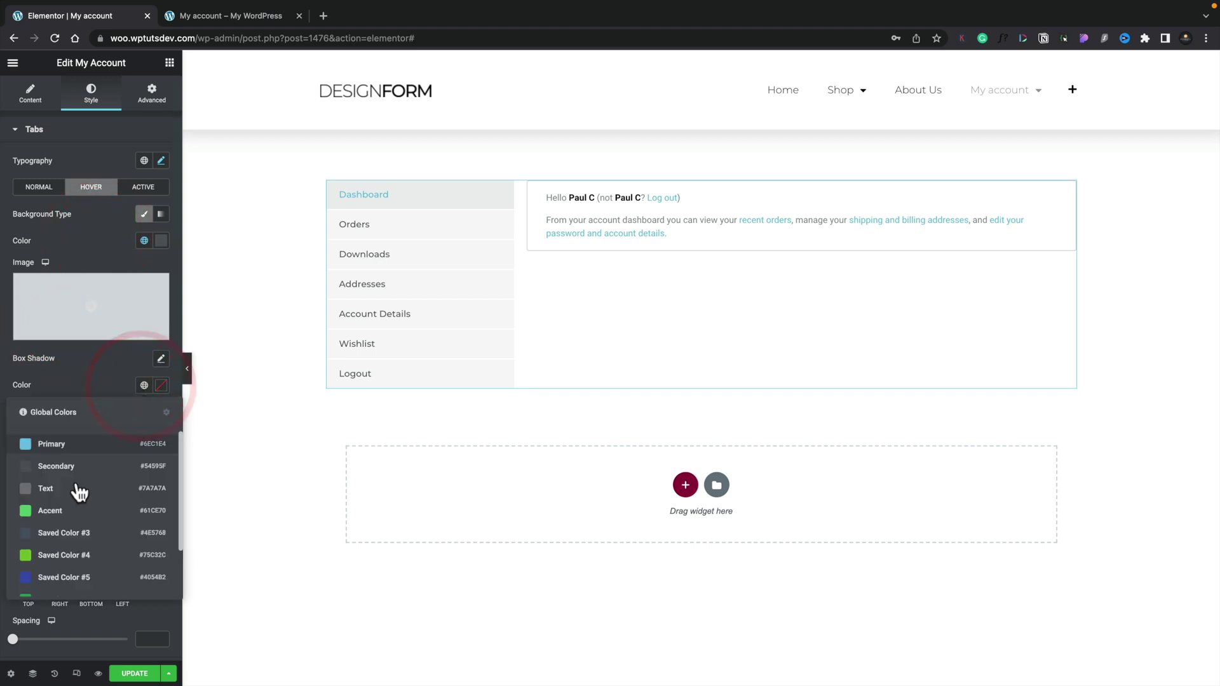
{"action": "scroll", "coordinate": [73, 547], "scroll_direction": "down", "scroll_amount": 2}
{"action": "left_click", "coordinate": [59, 578]}
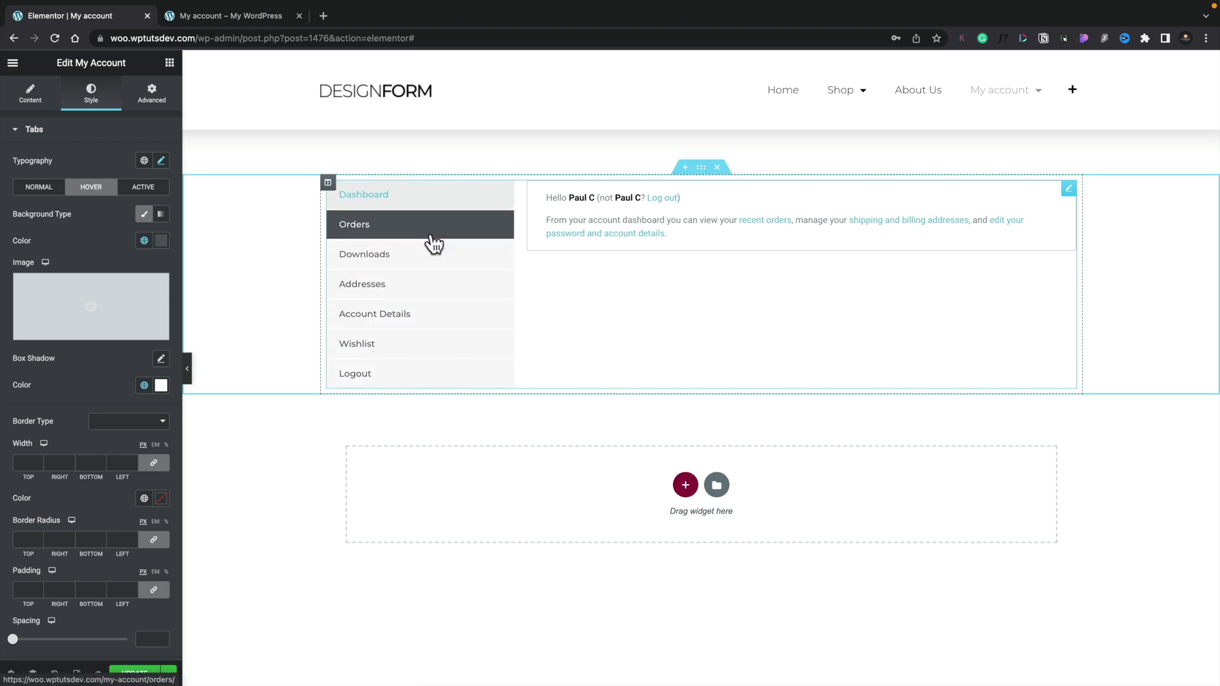
- Give the active tab a blue Primary background and white text, previewing it on Downloads
{"action": "left_click", "coordinate": [153, 188]}
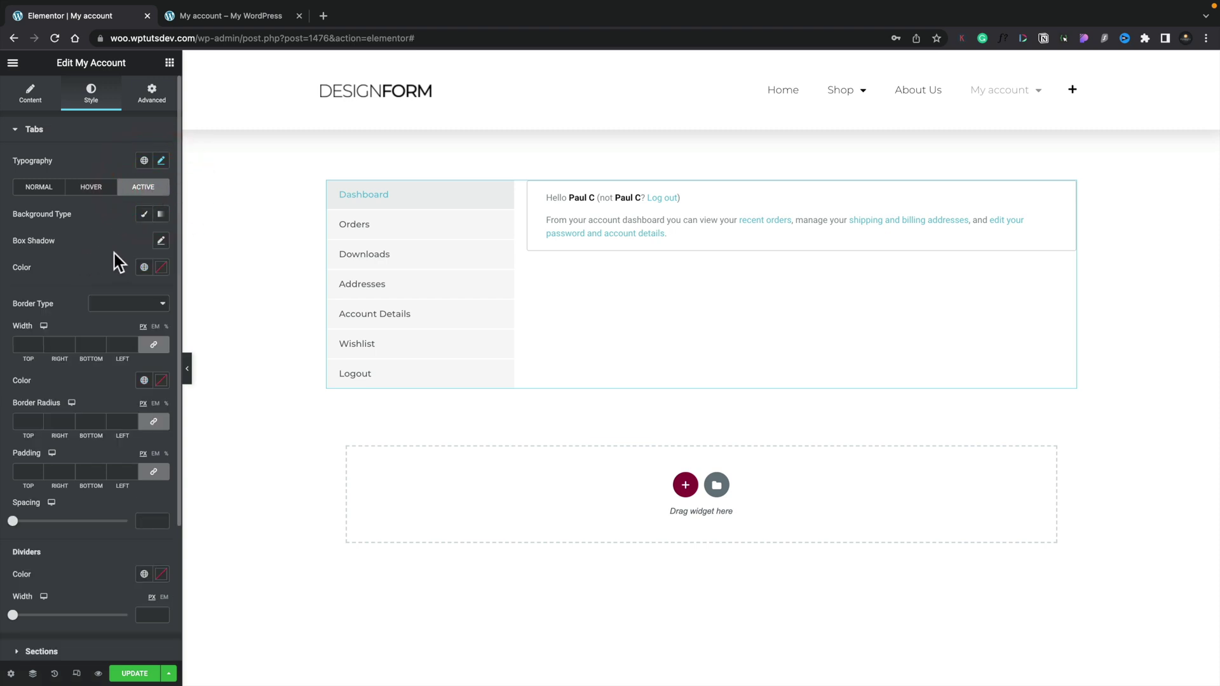
{"action": "left_click", "coordinate": [144, 214]}
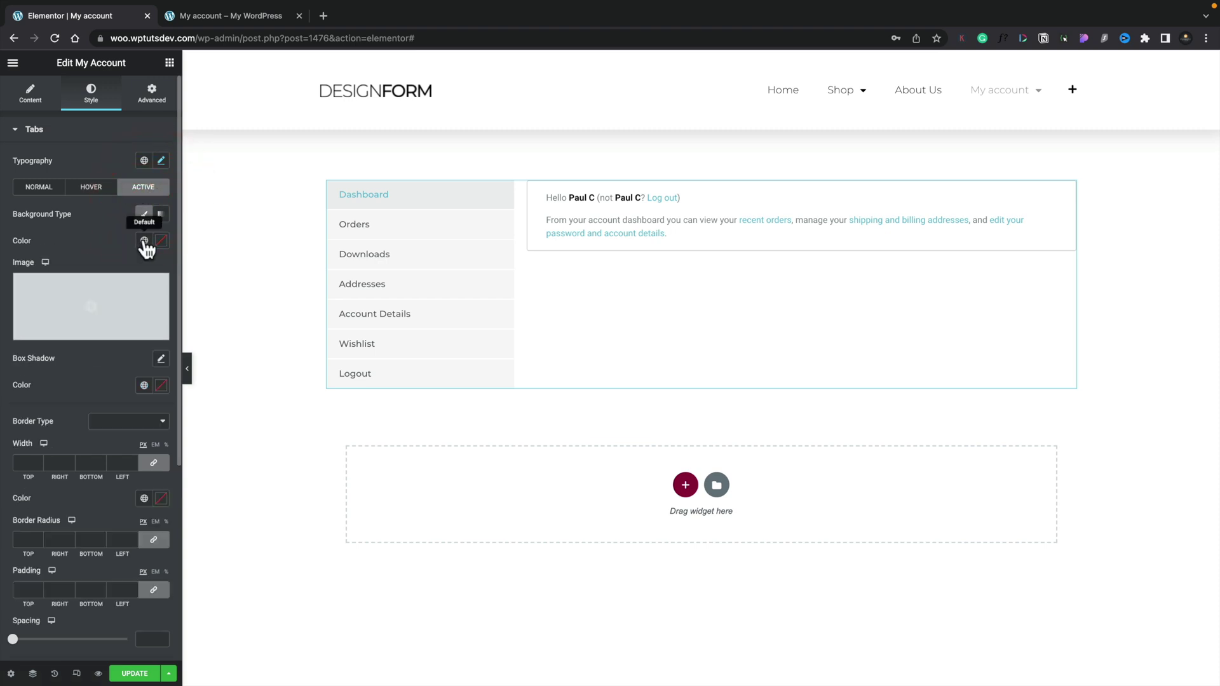
{"action": "left_click", "coordinate": [144, 240]}
{"action": "left_click", "coordinate": [52, 298]}
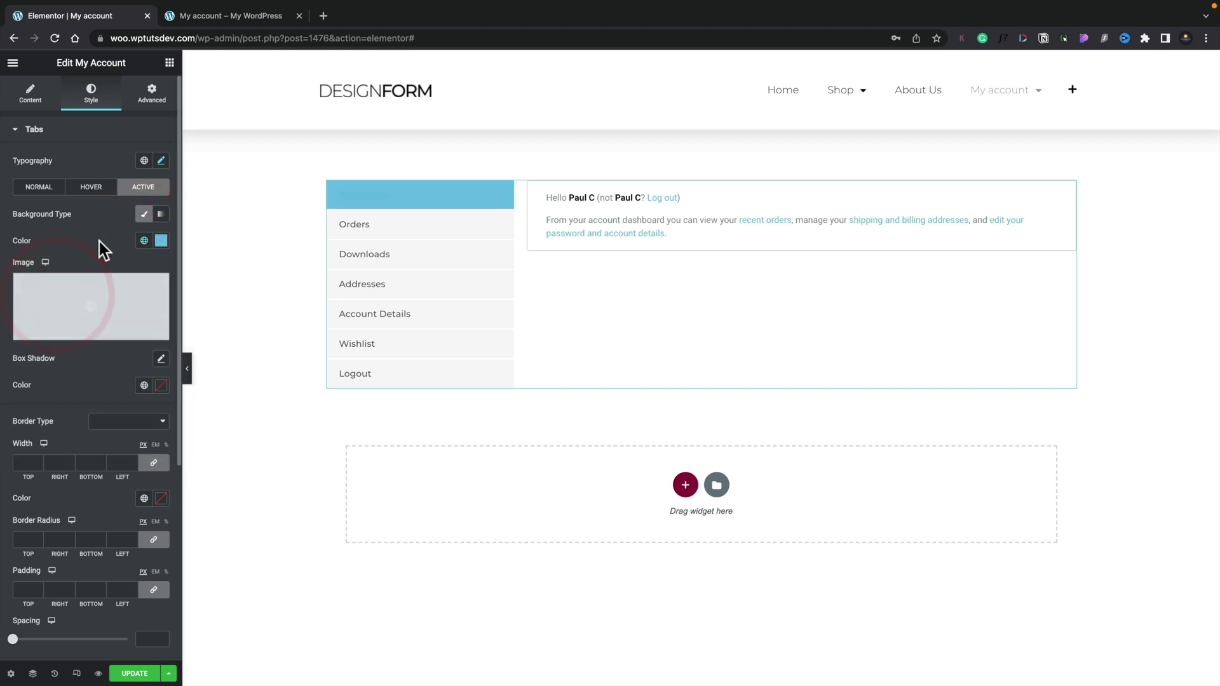
{"action": "left_click", "coordinate": [144, 385]}
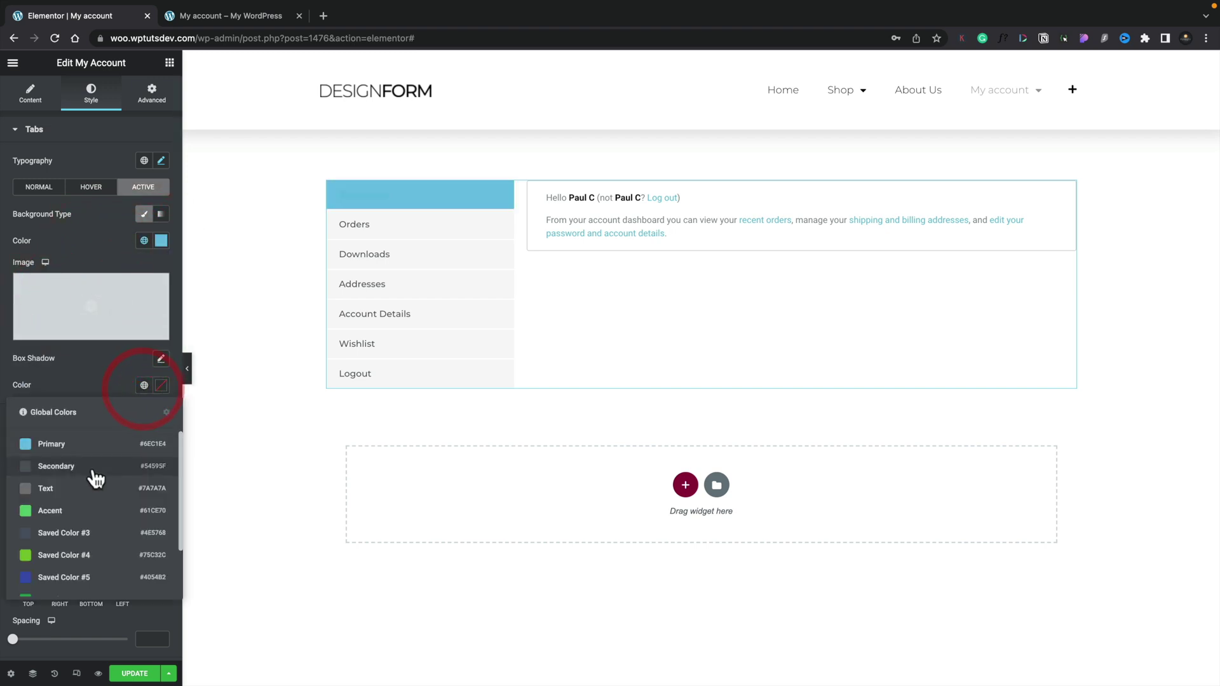
{"action": "scroll", "coordinate": [95, 477], "scroll_direction": "down", "scroll_amount": 2}
{"action": "left_click", "coordinate": [62, 578]}
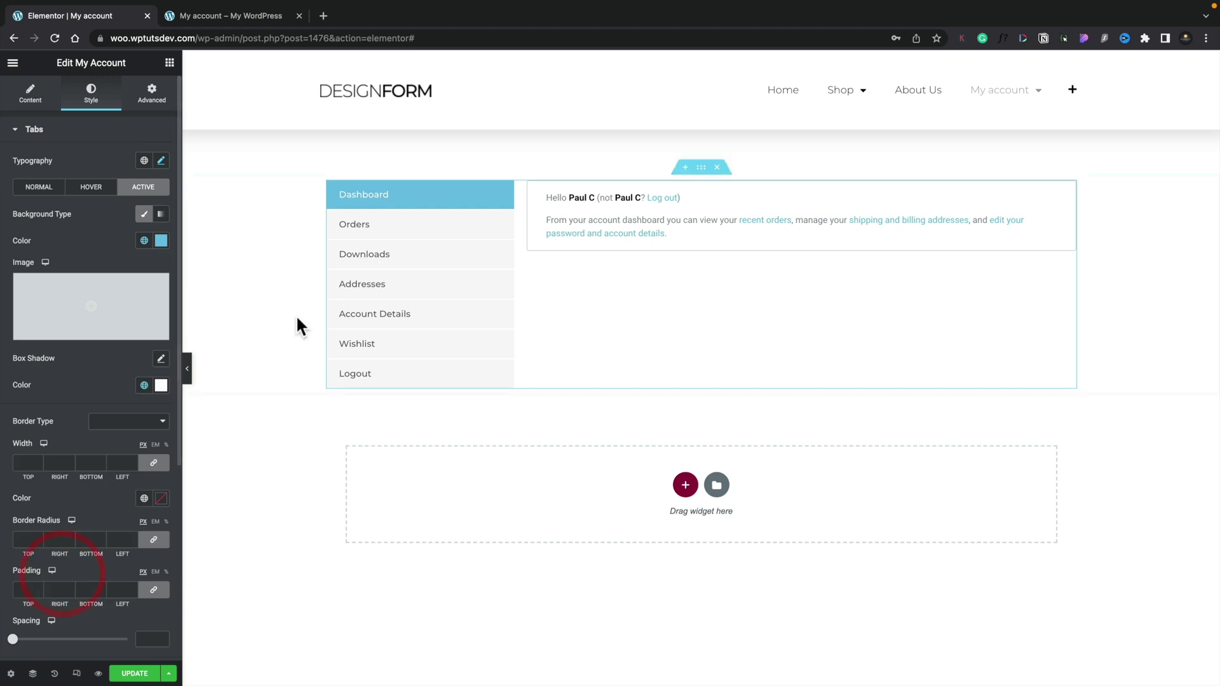
{"action": "left_click", "coordinate": [420, 257]}
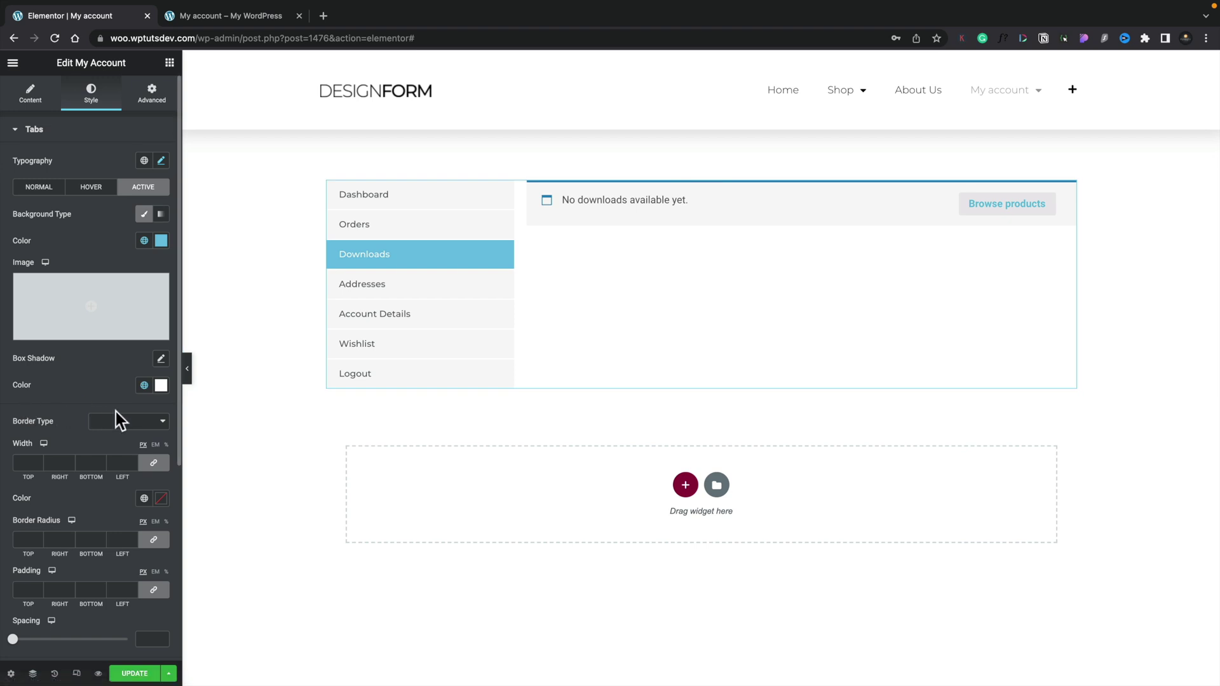
- Set a 4 px border radius and 10 px tab spacing, then collapse the Tabs section
{"action": "scroll", "coordinate": [102, 406], "scroll_direction": "down", "scroll_amount": 1}
{"action": "scroll", "coordinate": [101, 406], "scroll_direction": "down", "scroll_amount": 2}
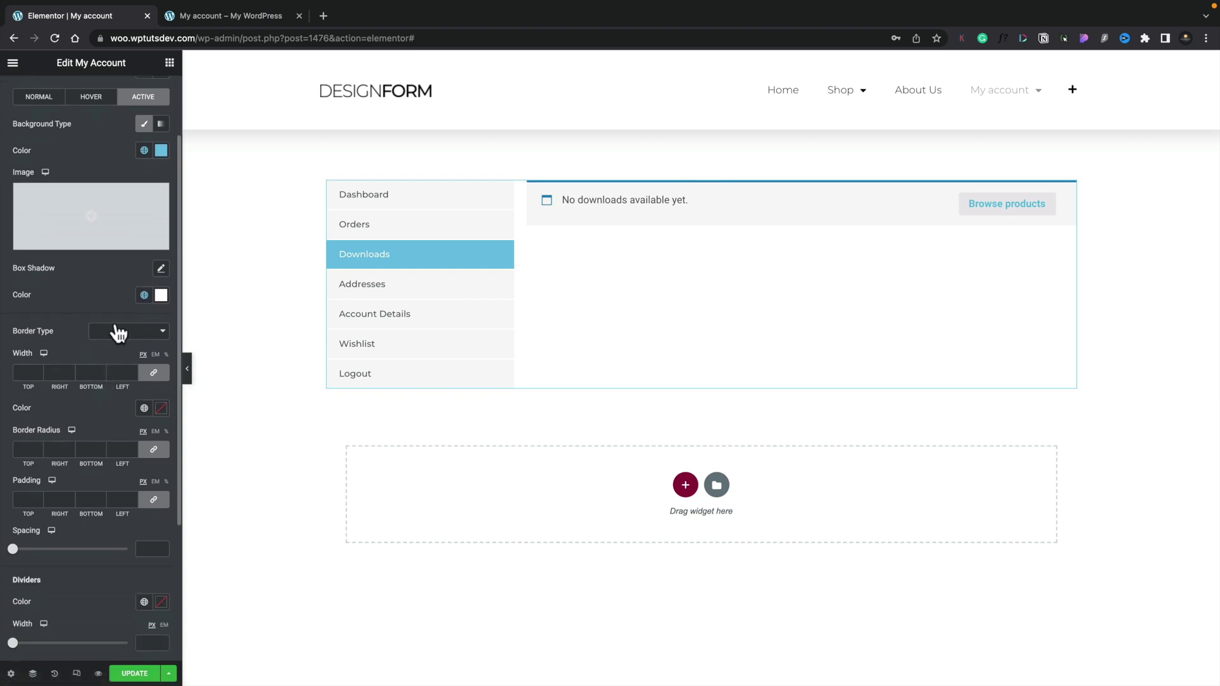
{"action": "left_click", "coordinate": [26, 446]}
{"action": "type", "text": "4"}
{"action": "left_click_drag", "start_coordinate": [13, 549], "coordinate": [24, 549]}
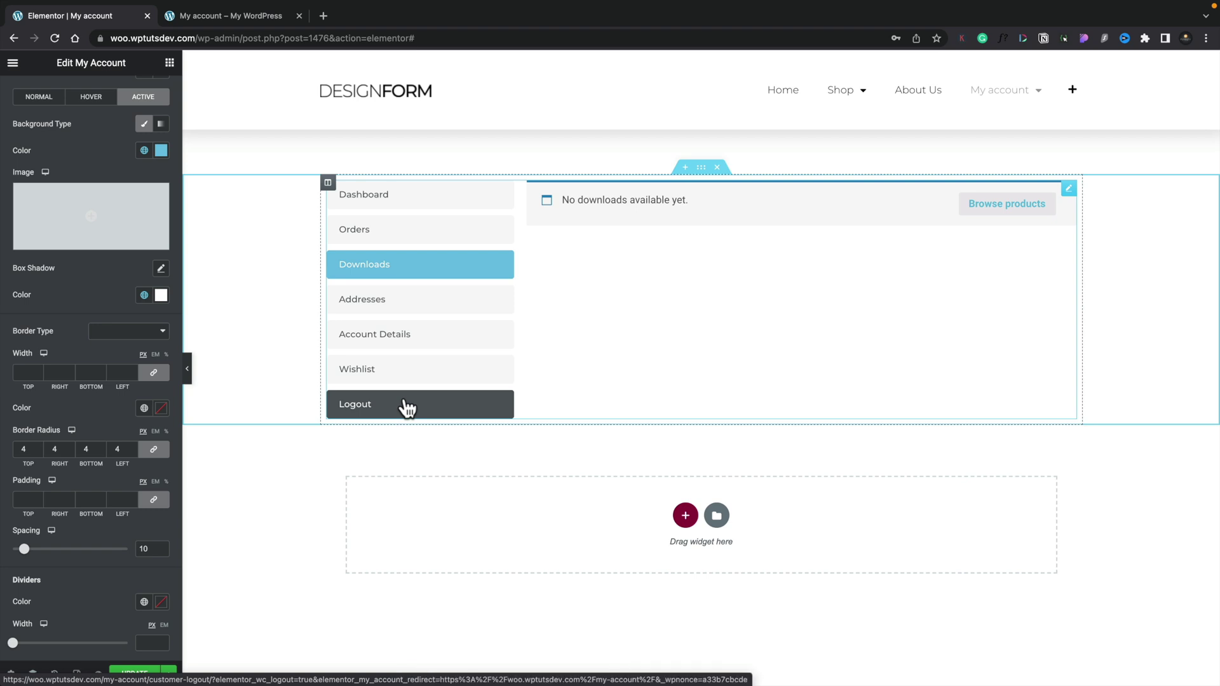
{"action": "scroll", "coordinate": [57, 316], "scroll_direction": "up", "scroll_amount": 2}
{"action": "scroll", "coordinate": [57, 318], "scroll_direction": "up", "scroll_amount": 1}
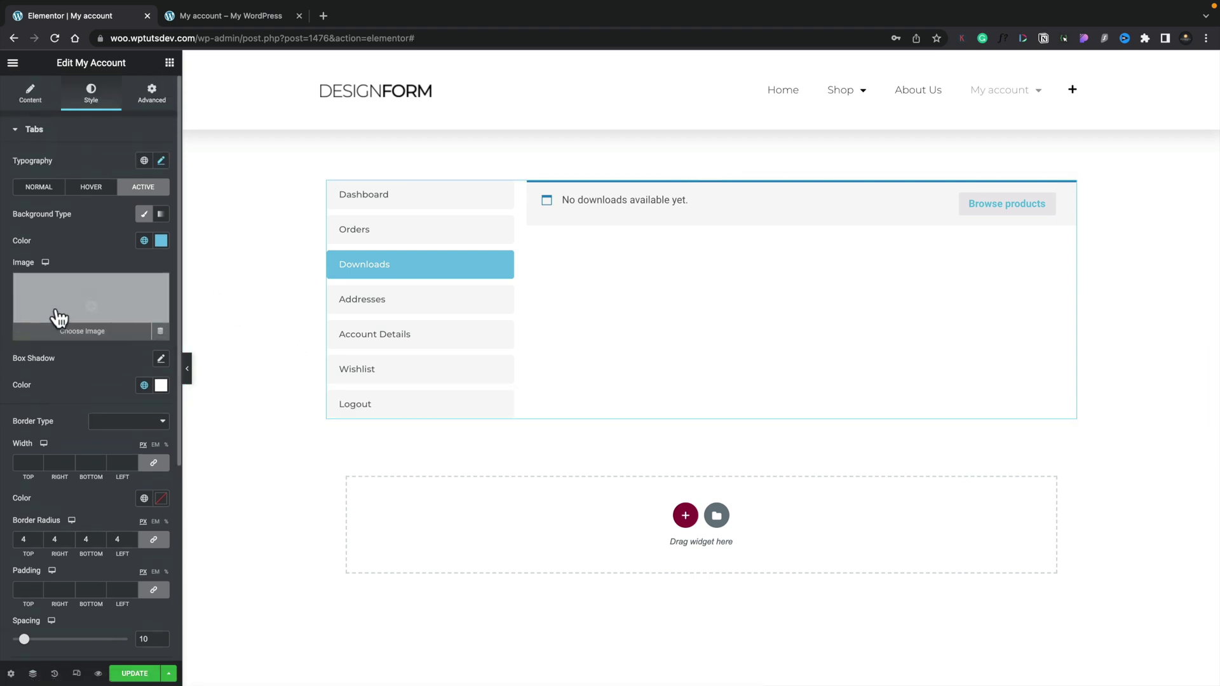
{"action": "left_click", "coordinate": [38, 137]}
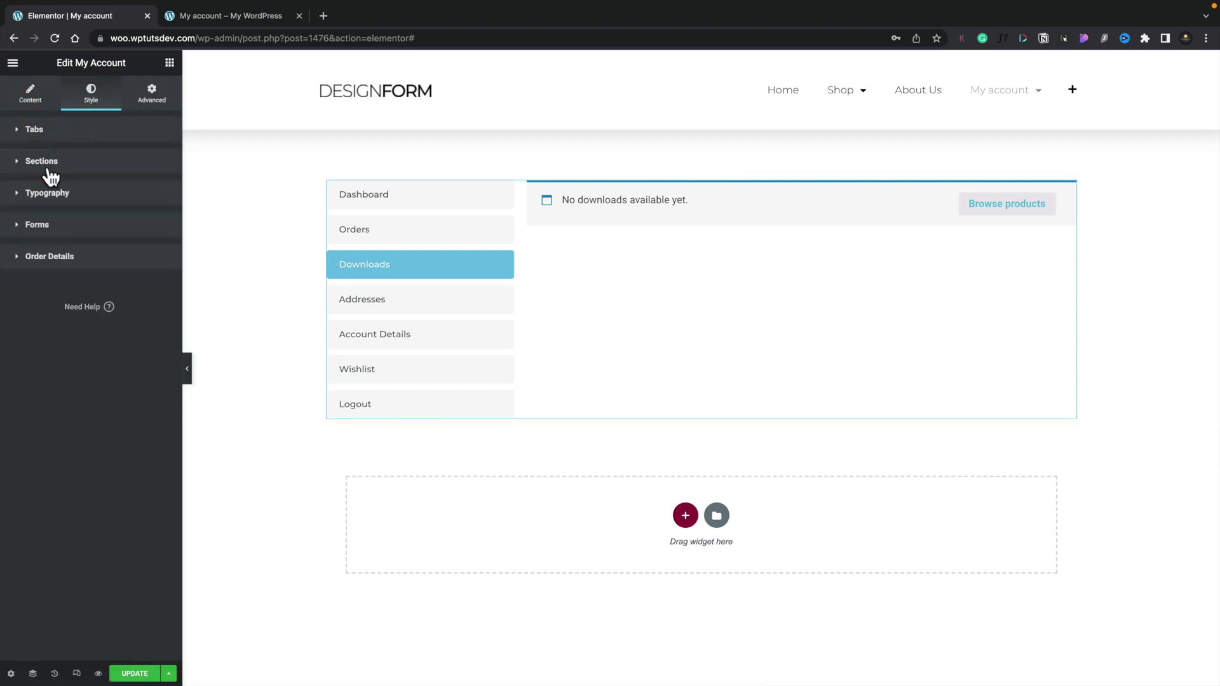
- Show Dashboard in the preview, try the Secondary global colour as section background, then clear it
{"action": "left_click", "coordinate": [45, 165]}
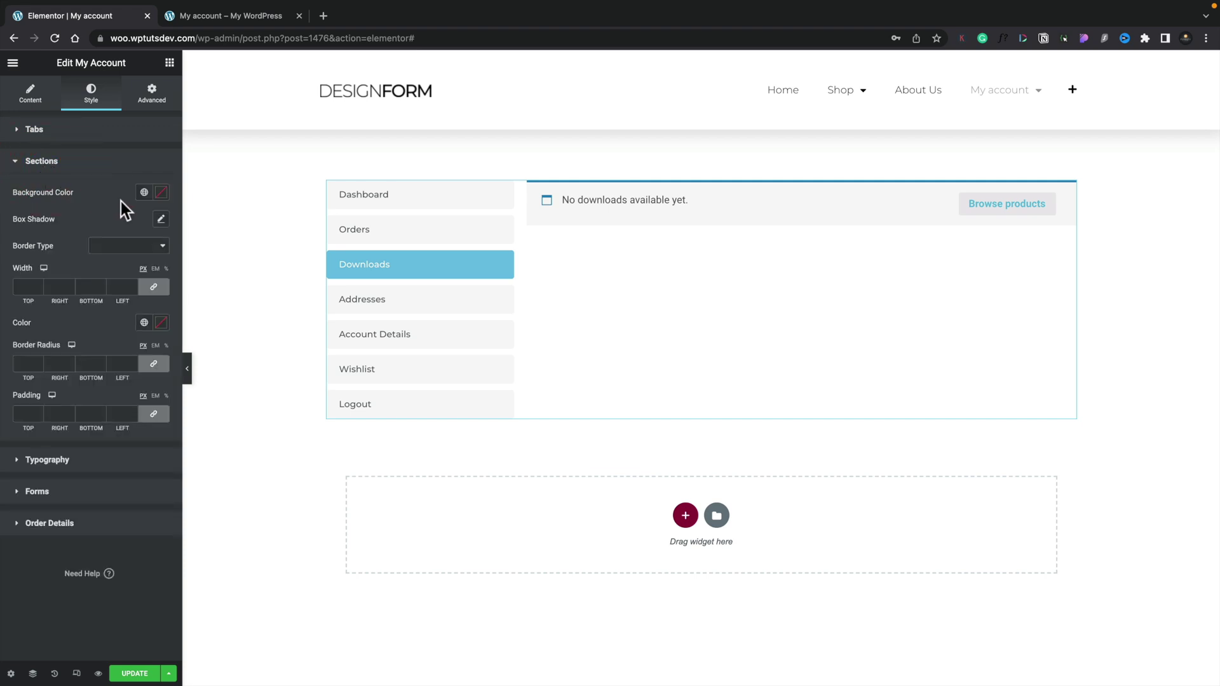
{"action": "left_click", "coordinate": [412, 192]}
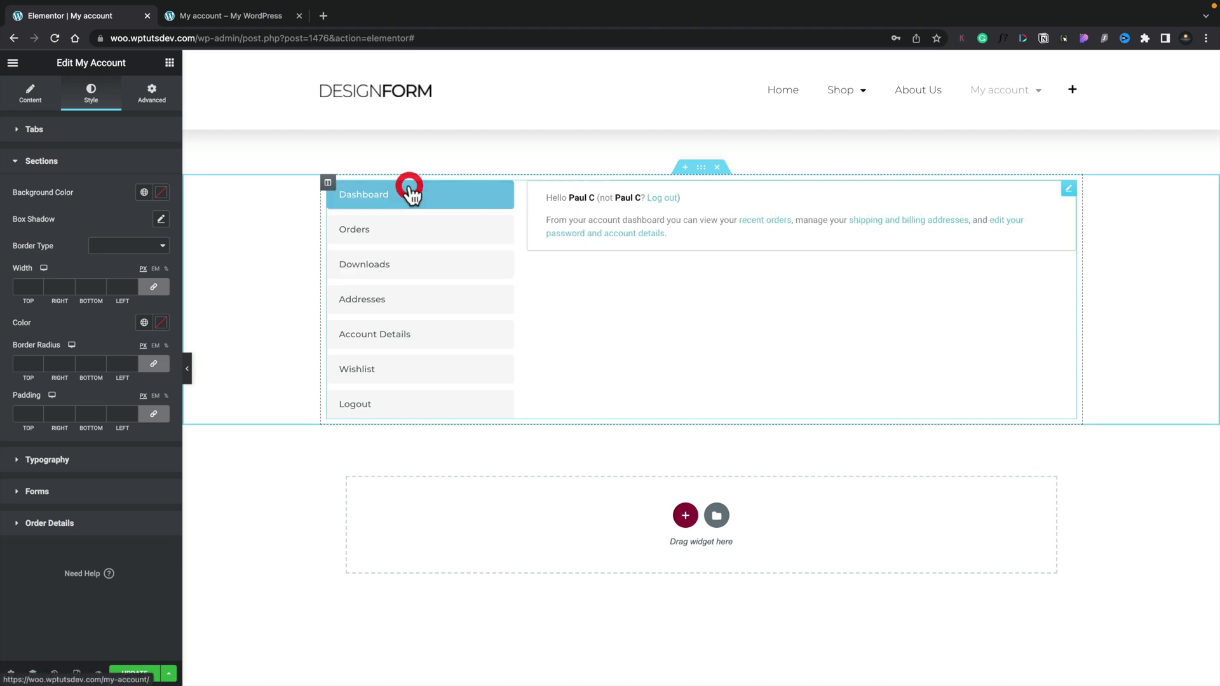
{"action": "left_click", "coordinate": [150, 194]}
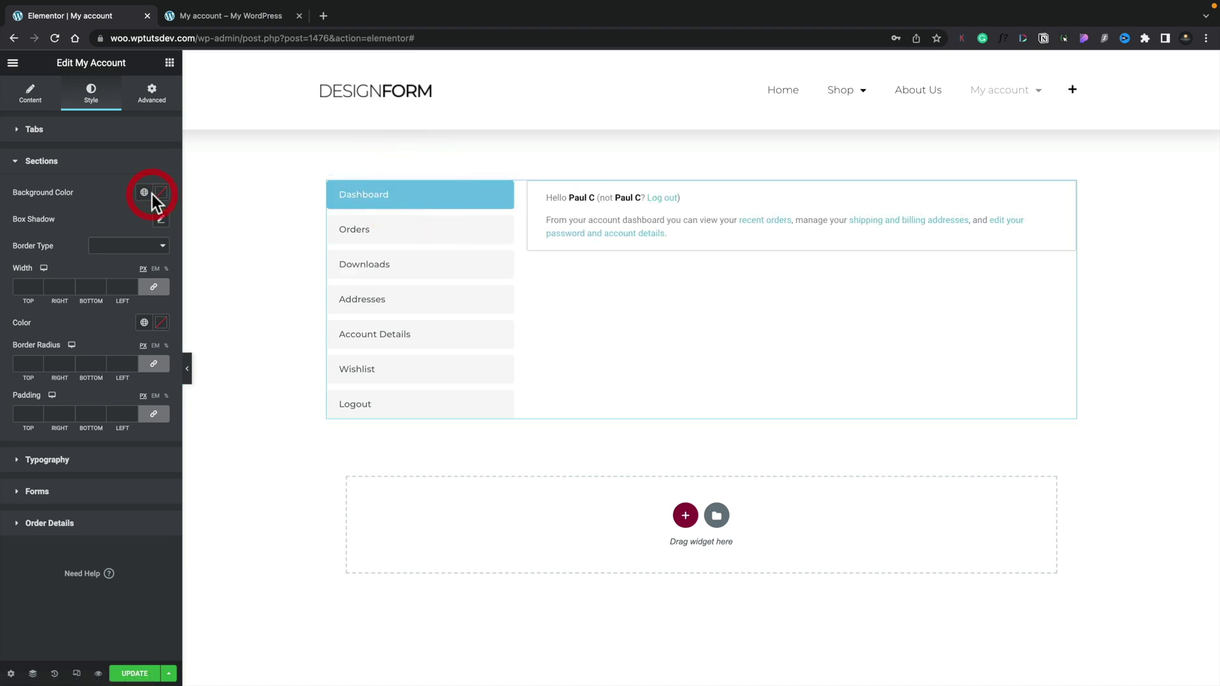
{"action": "left_click", "coordinate": [77, 277]}
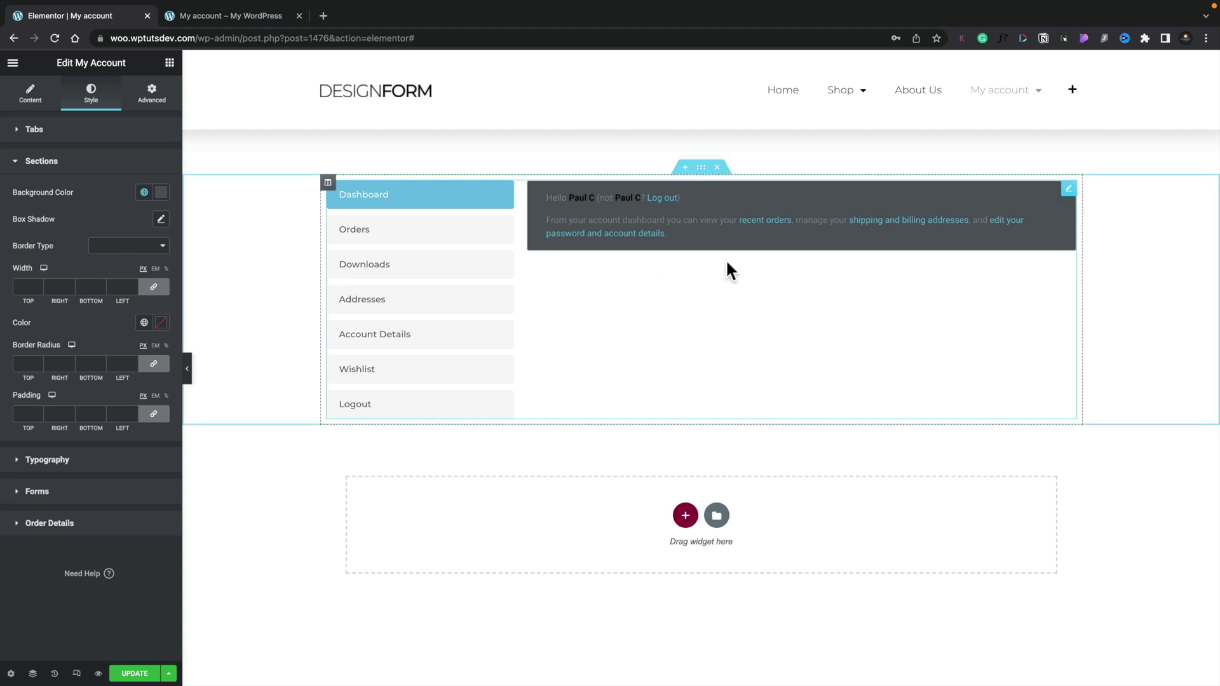
{"action": "left_click", "coordinate": [161, 192]}
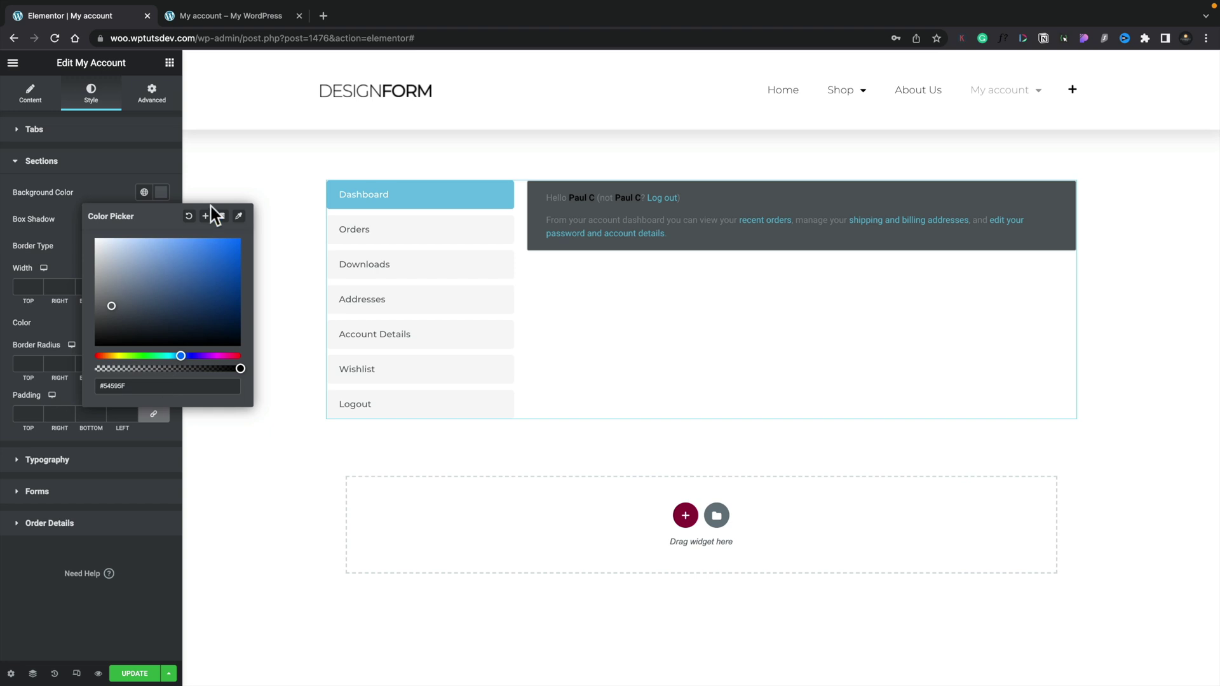
{"action": "left_click", "coordinate": [189, 216]}
{"action": "left_click", "coordinate": [82, 197]}
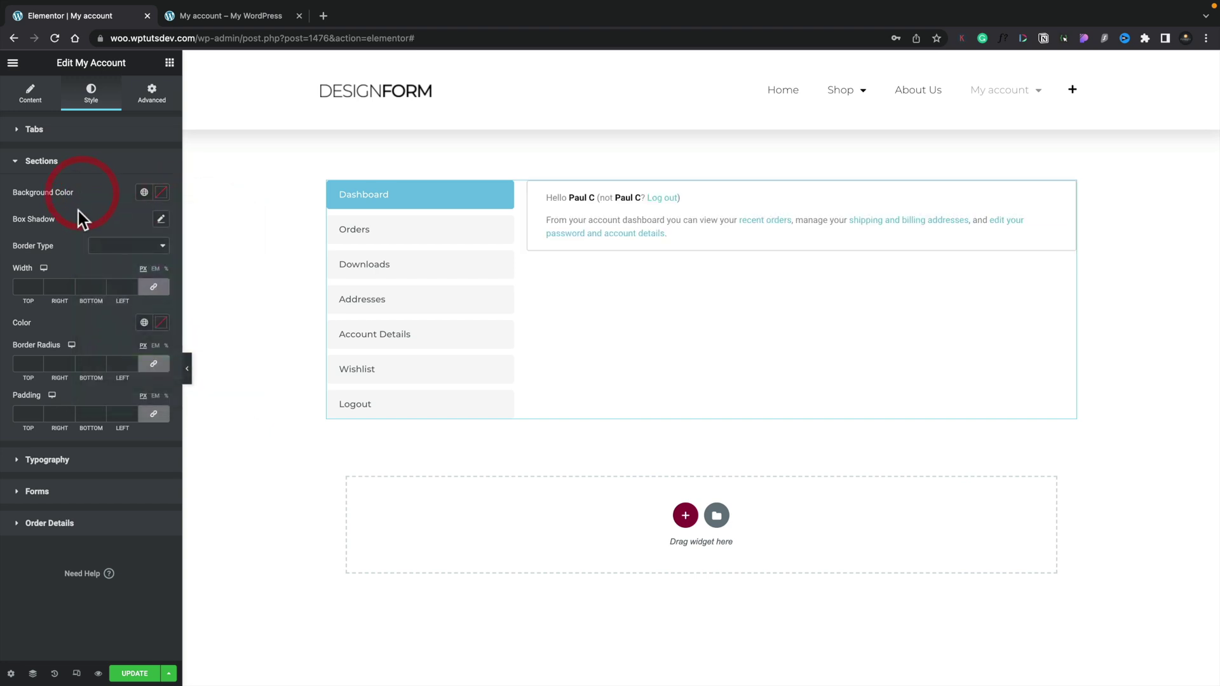
- Add a box shadow to the content section, then remove it again
{"action": "left_click", "coordinate": [161, 219]}
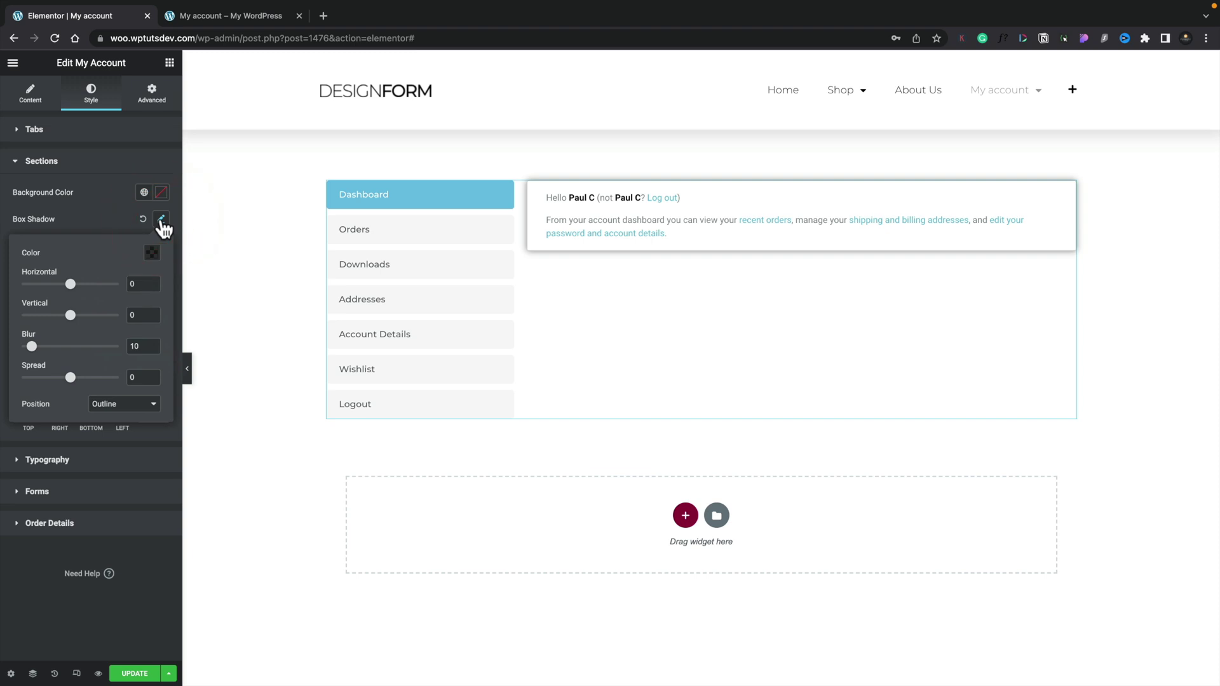
{"action": "left_click", "coordinate": [143, 219]}
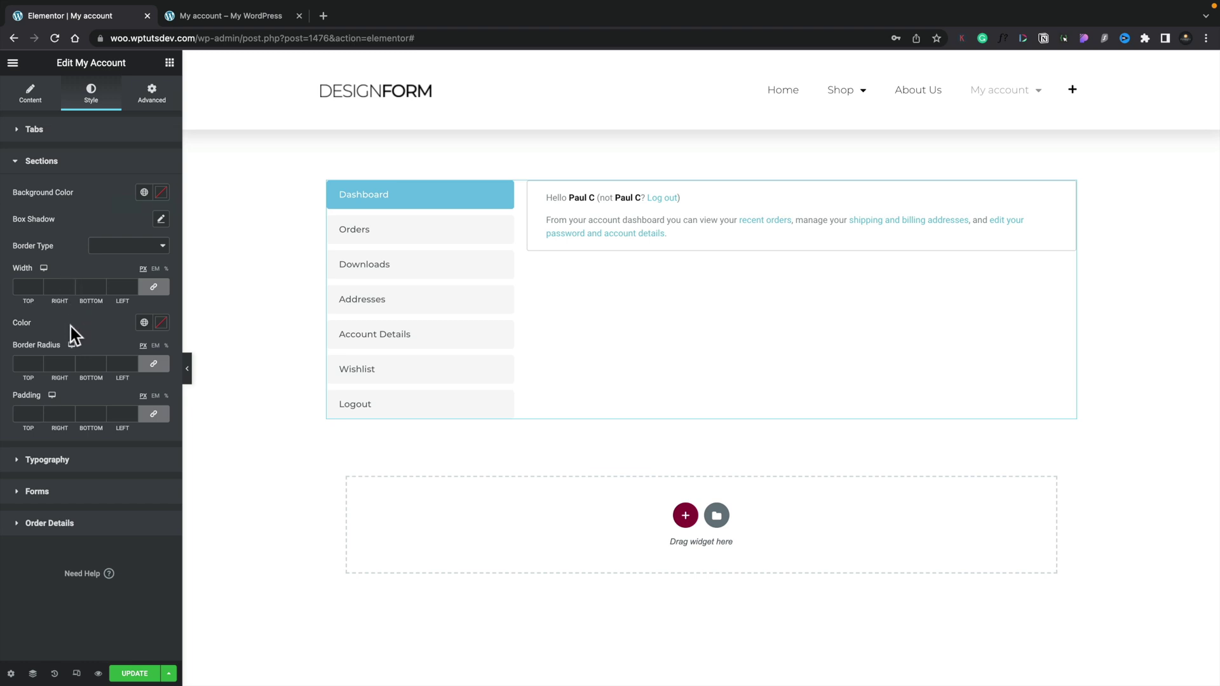
{"action": "left_click", "coordinate": [64, 462]}
- Set the Section Titles typography to the Primary global font, then reset it to default
{"action": "scroll", "coordinate": [109, 284], "scroll_direction": "down", "scroll_amount": 1}
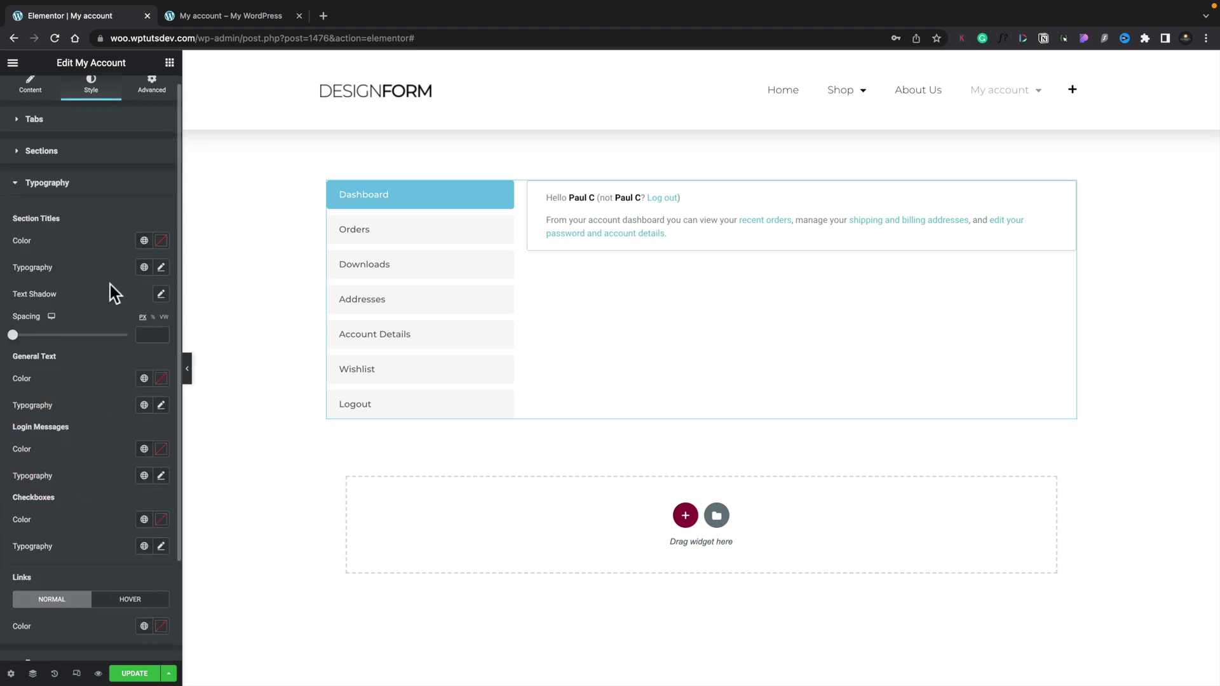
{"action": "left_click", "coordinate": [145, 263]}
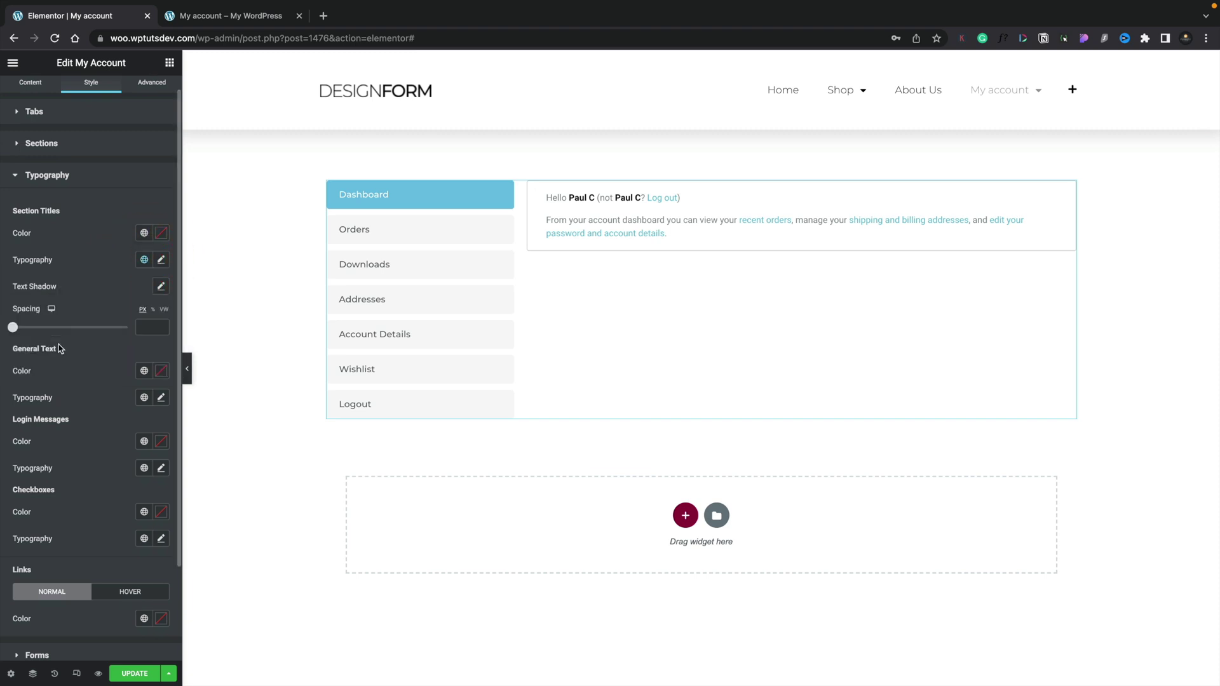
{"action": "left_click", "coordinate": [142, 260]}
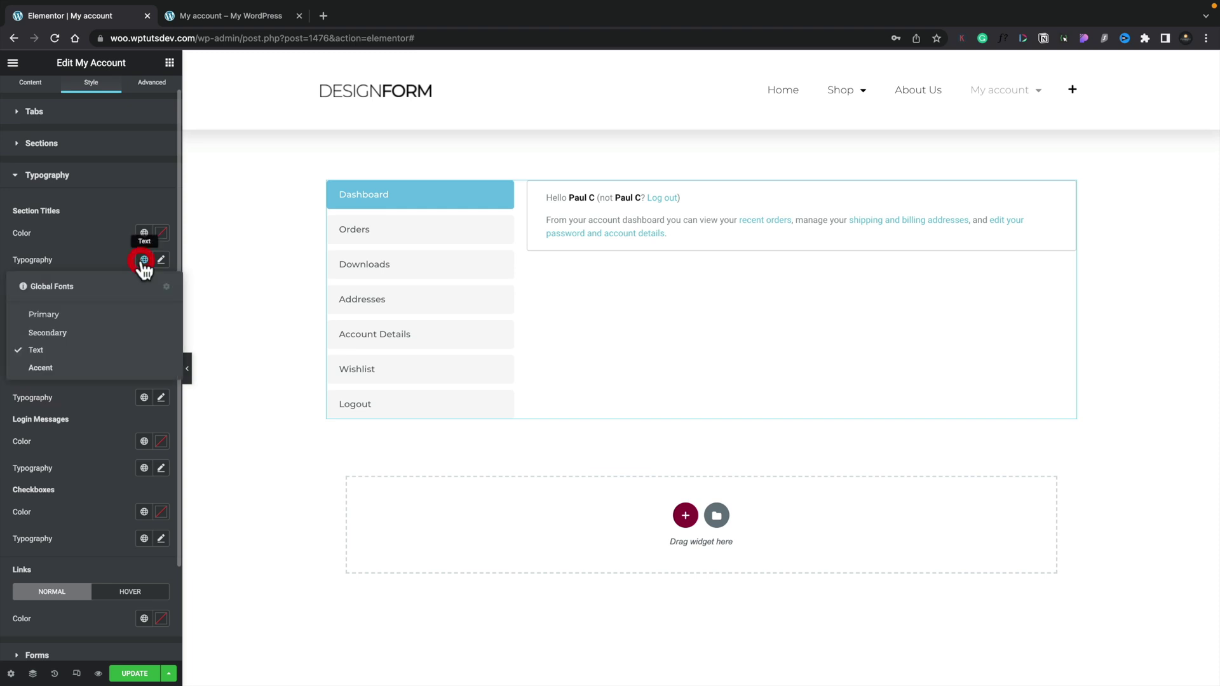
{"action": "left_click", "coordinate": [67, 314]}
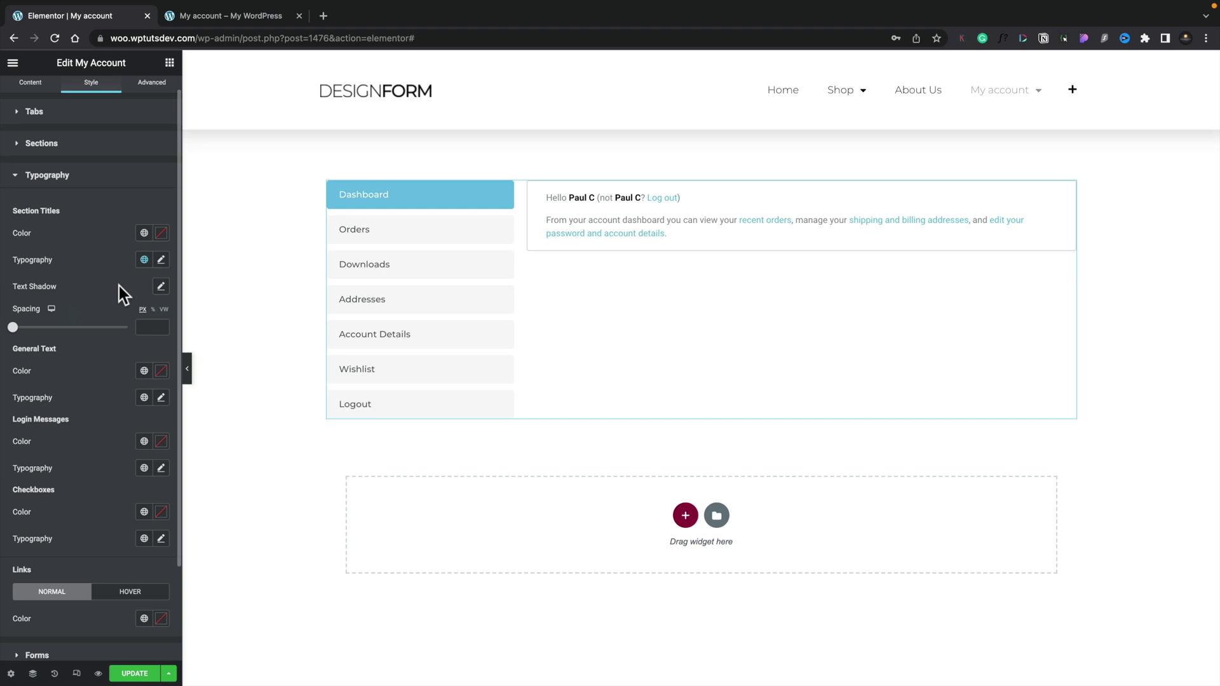
{"action": "left_click", "coordinate": [161, 261]}
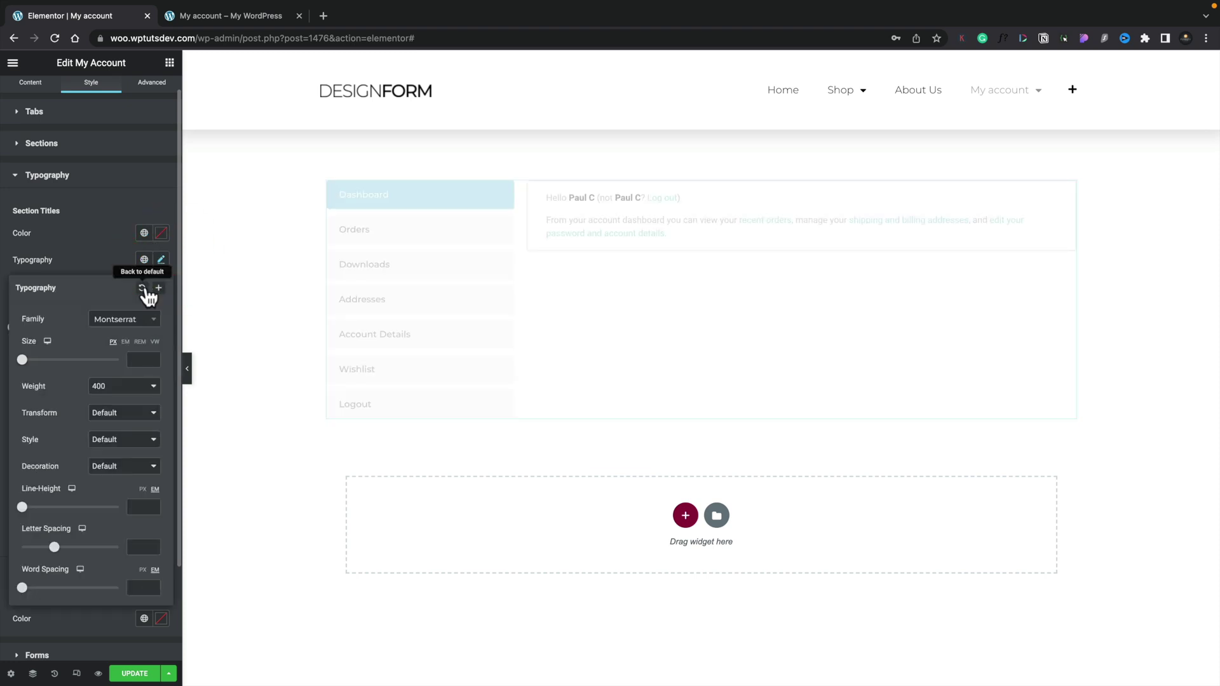
{"action": "left_click", "coordinate": [150, 284]}
{"action": "scroll", "coordinate": [104, 268], "scroll_direction": "down", "scroll_amount": 3}
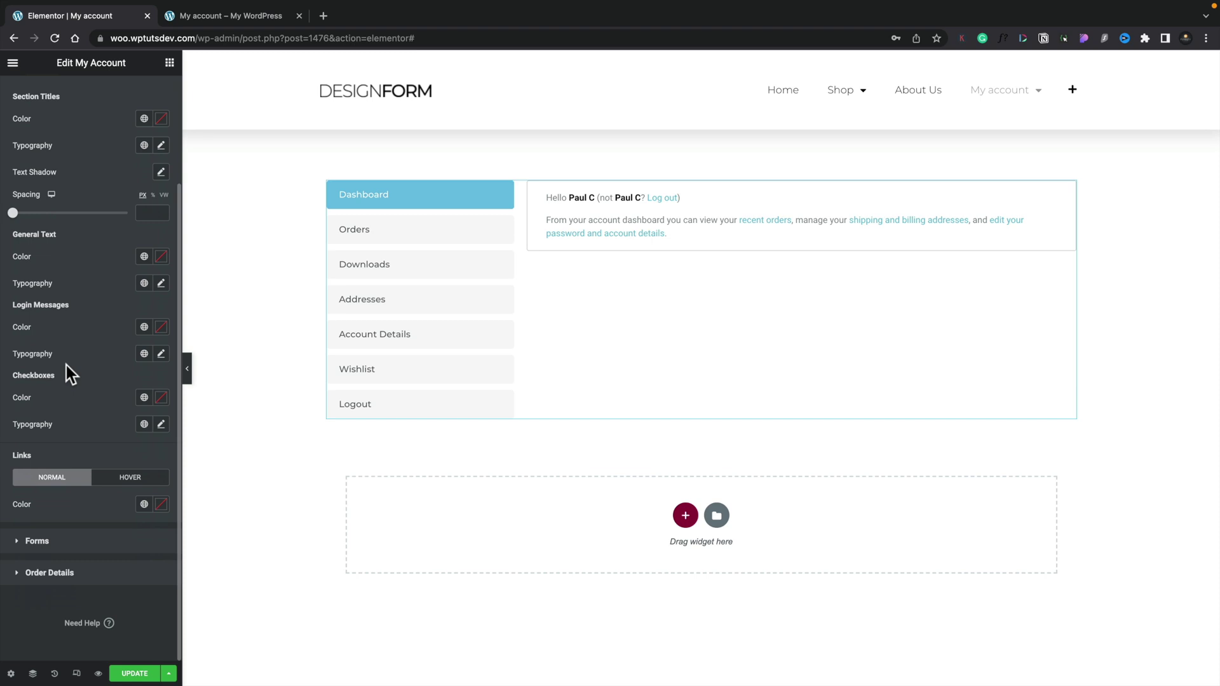
- Make the links Saved Color #4 green, then clear the link colour back to default
{"action": "left_click", "coordinate": [144, 504]}
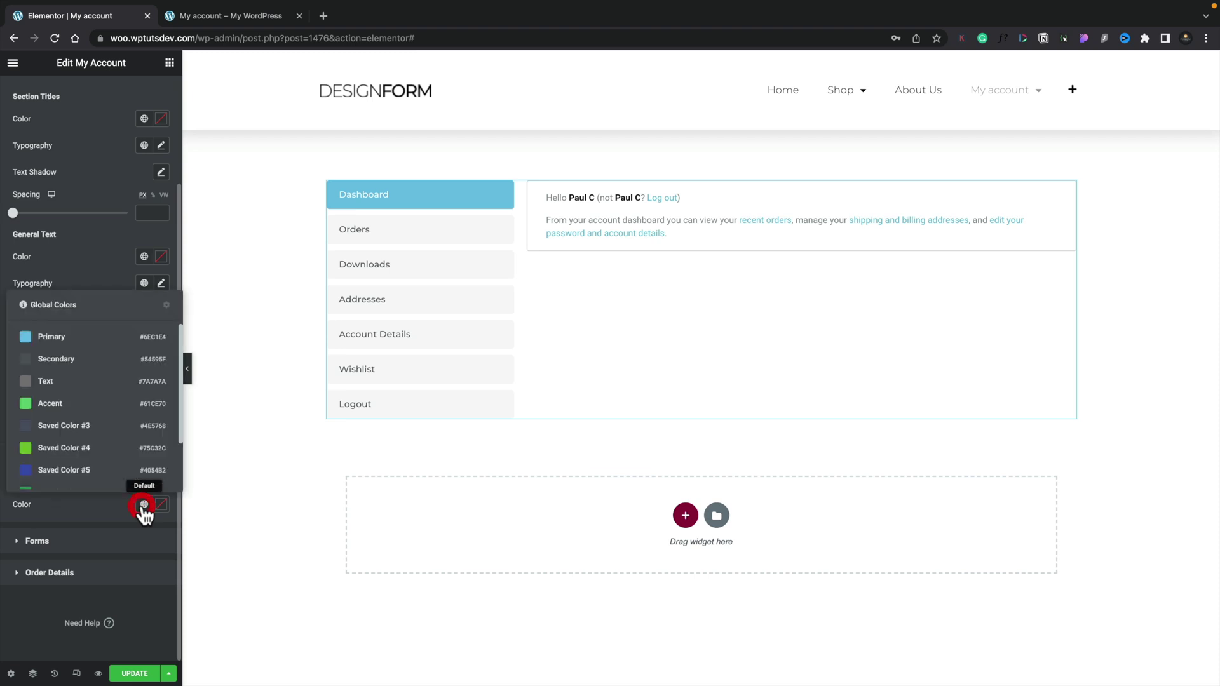
{"action": "left_click", "coordinate": [64, 448]}
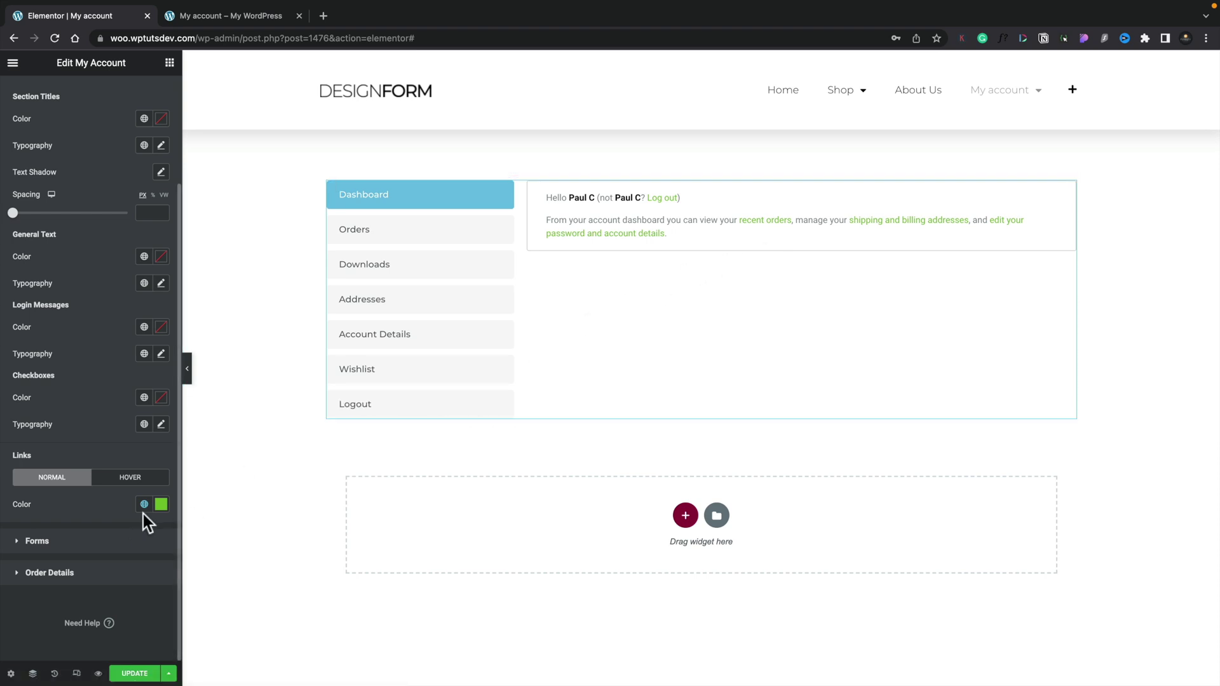
{"action": "left_click", "coordinate": [160, 506]}
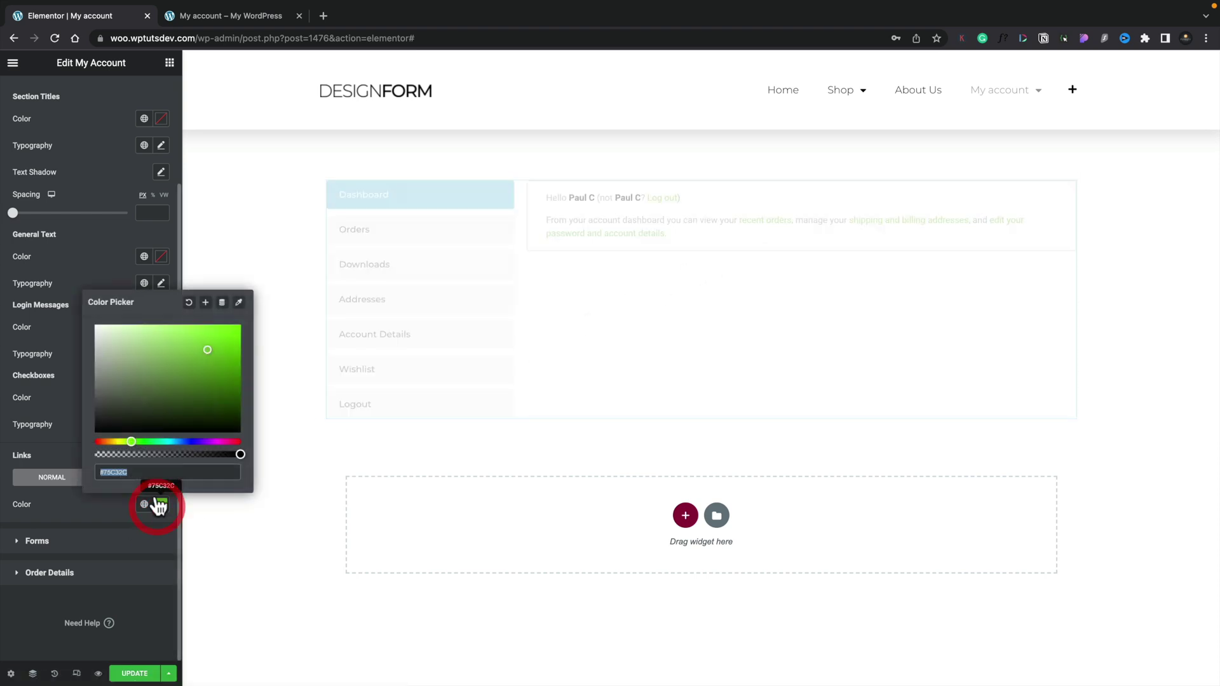
{"action": "left_click", "coordinate": [189, 303]}
{"action": "left_click", "coordinate": [78, 512]}
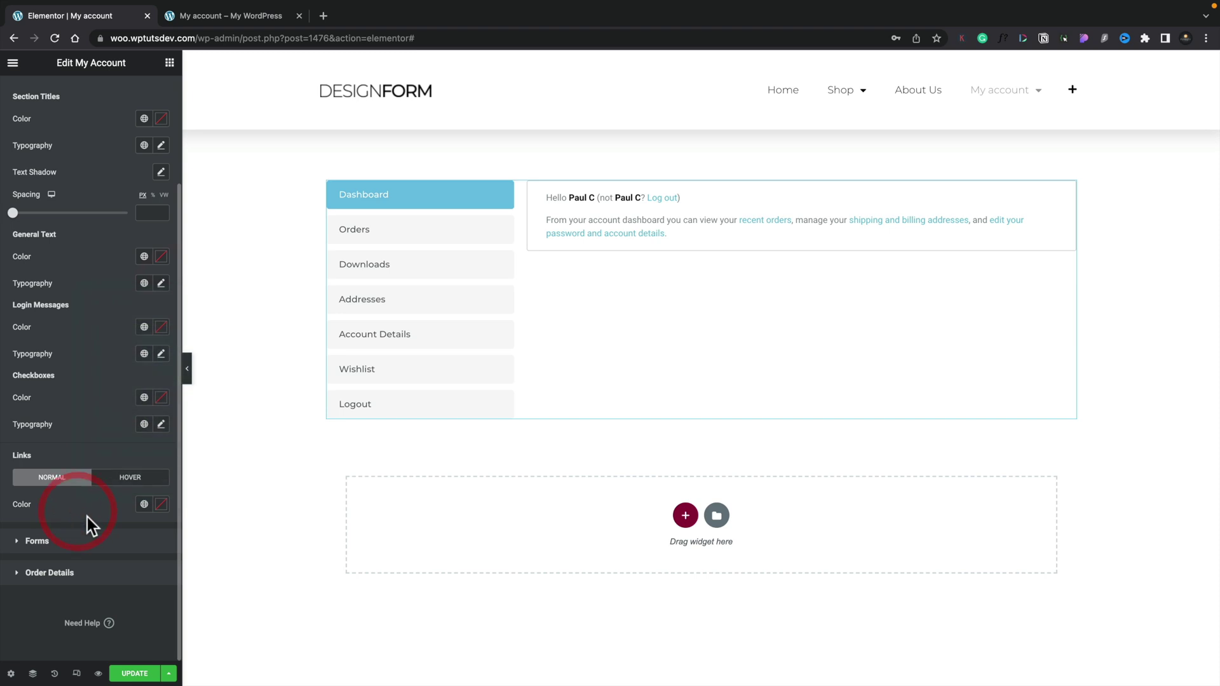
{"action": "left_click", "coordinate": [45, 545]}
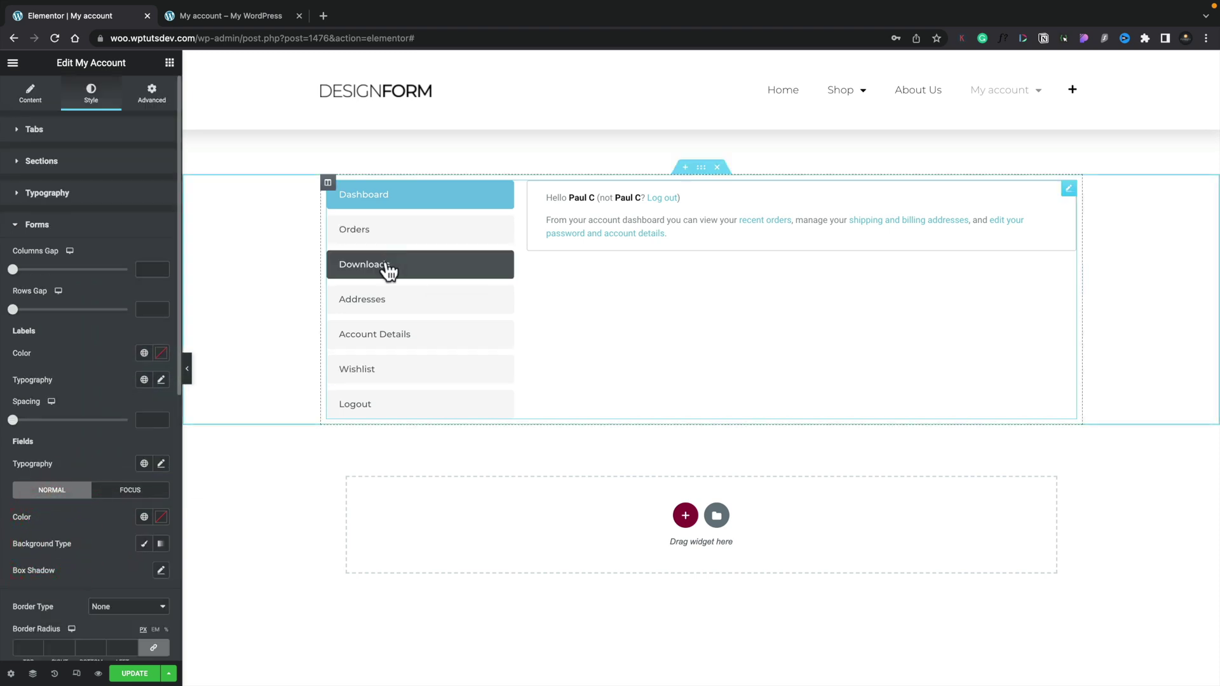
- Preview the Orders, Addresses, then Orders tab content in the account widget
{"action": "left_click", "coordinate": [386, 245]}
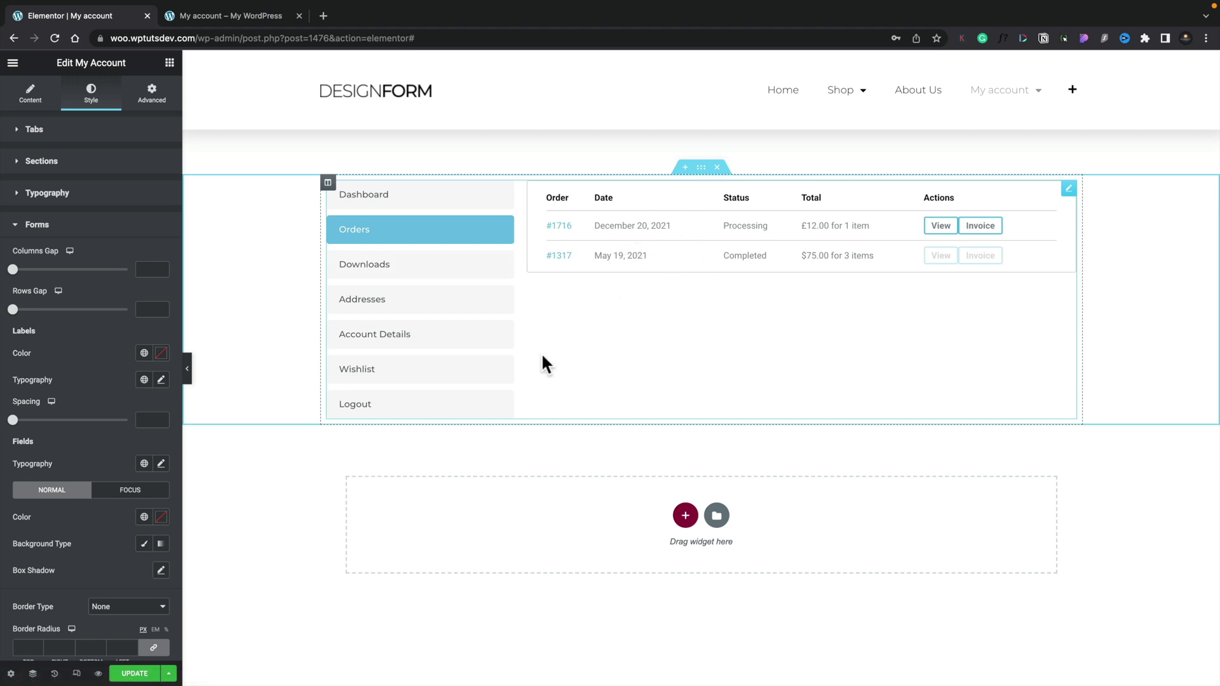
{"action": "left_click", "coordinate": [375, 306]}
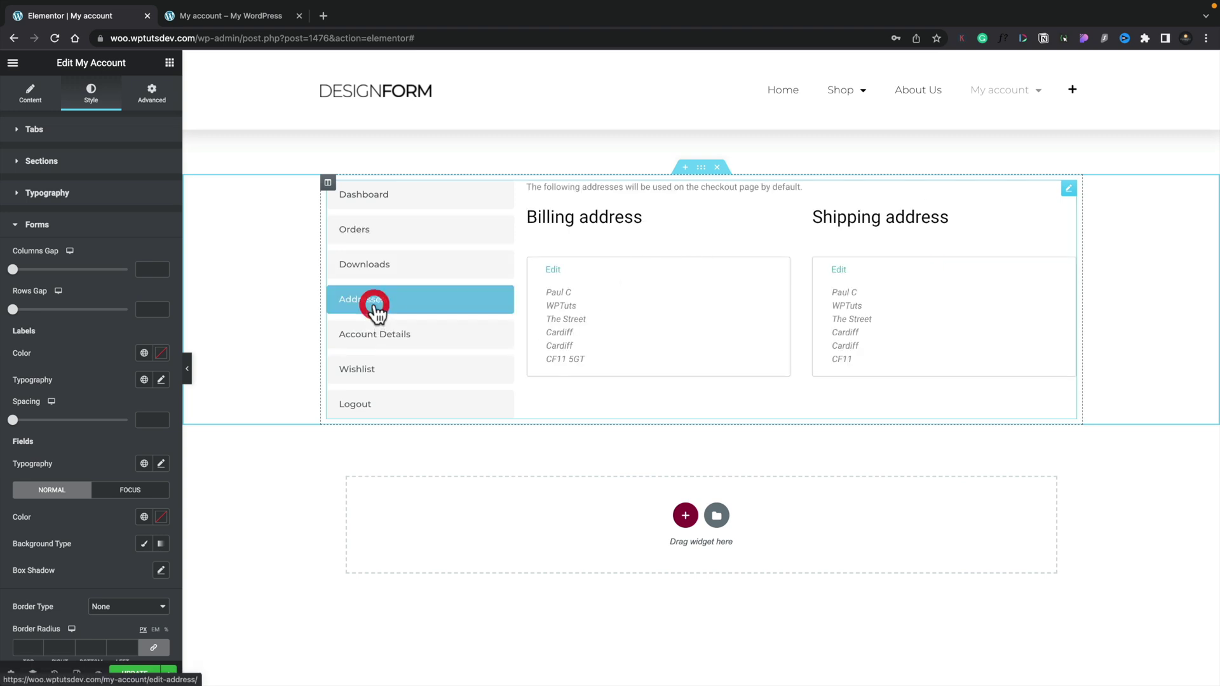
{"action": "left_click", "coordinate": [384, 245]}
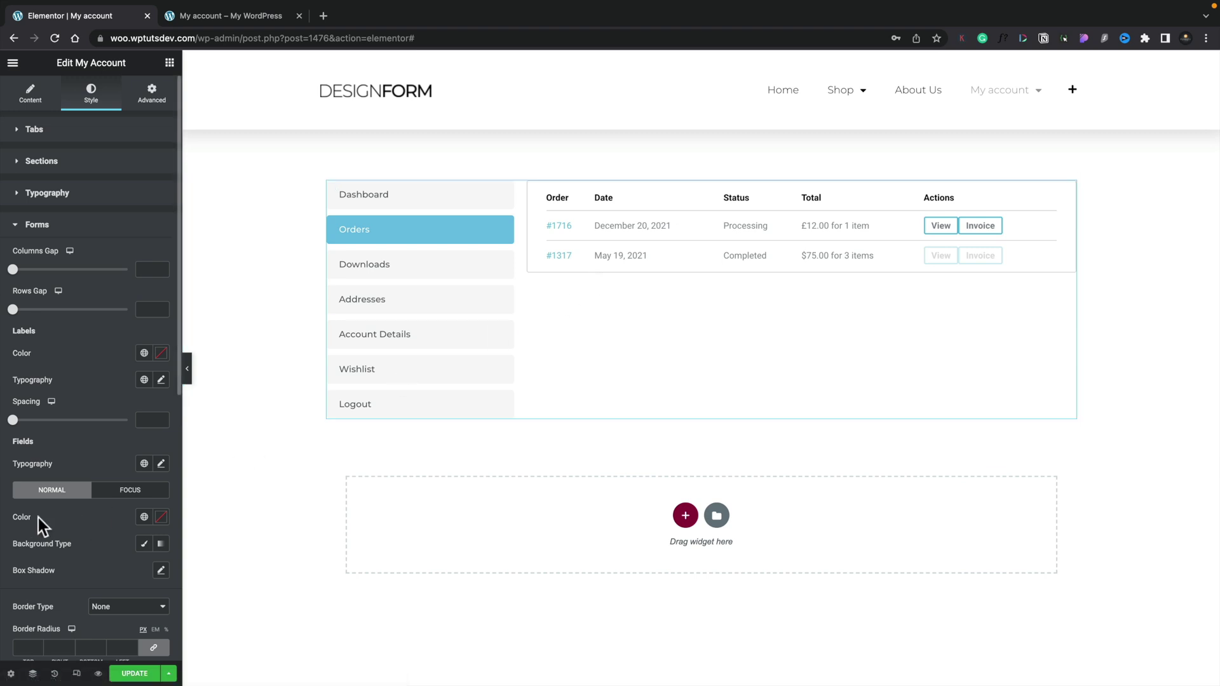
- Set the Forms rows gap to 0
{"action": "scroll", "coordinate": [64, 370], "scroll_direction": "down", "scroll_amount": 1}
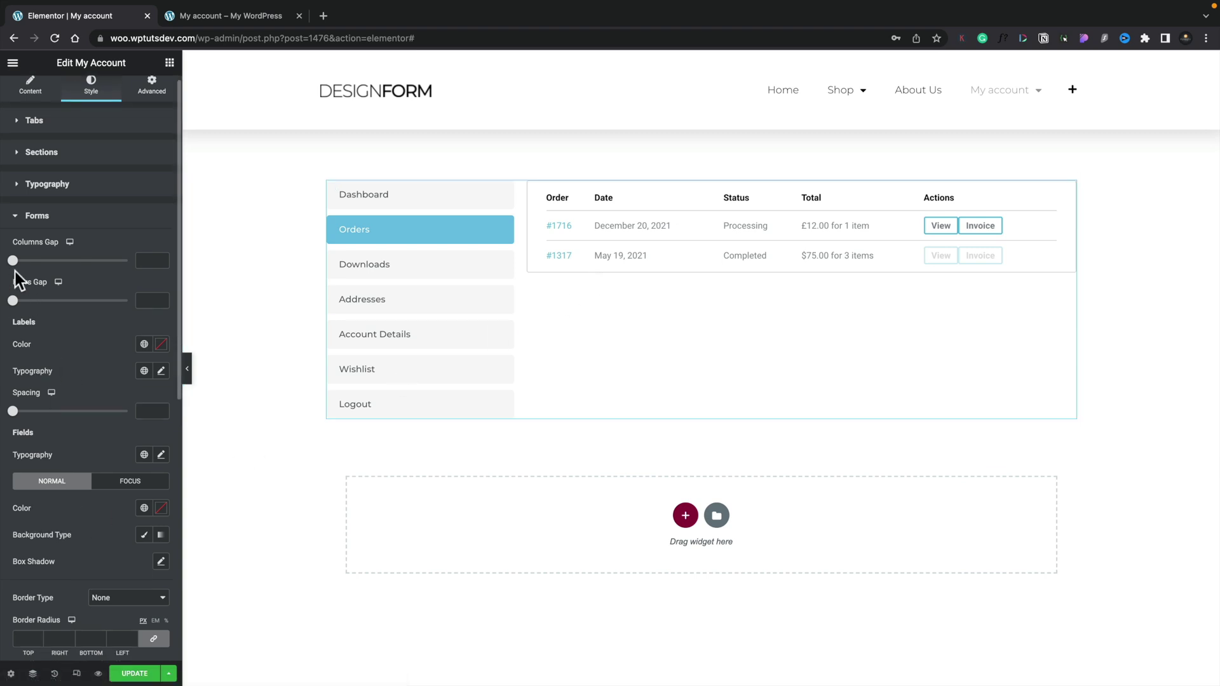
{"action": "left_click", "coordinate": [13, 300]}
{"action": "scroll", "coordinate": [99, 526], "scroll_direction": "down", "scroll_amount": 8}
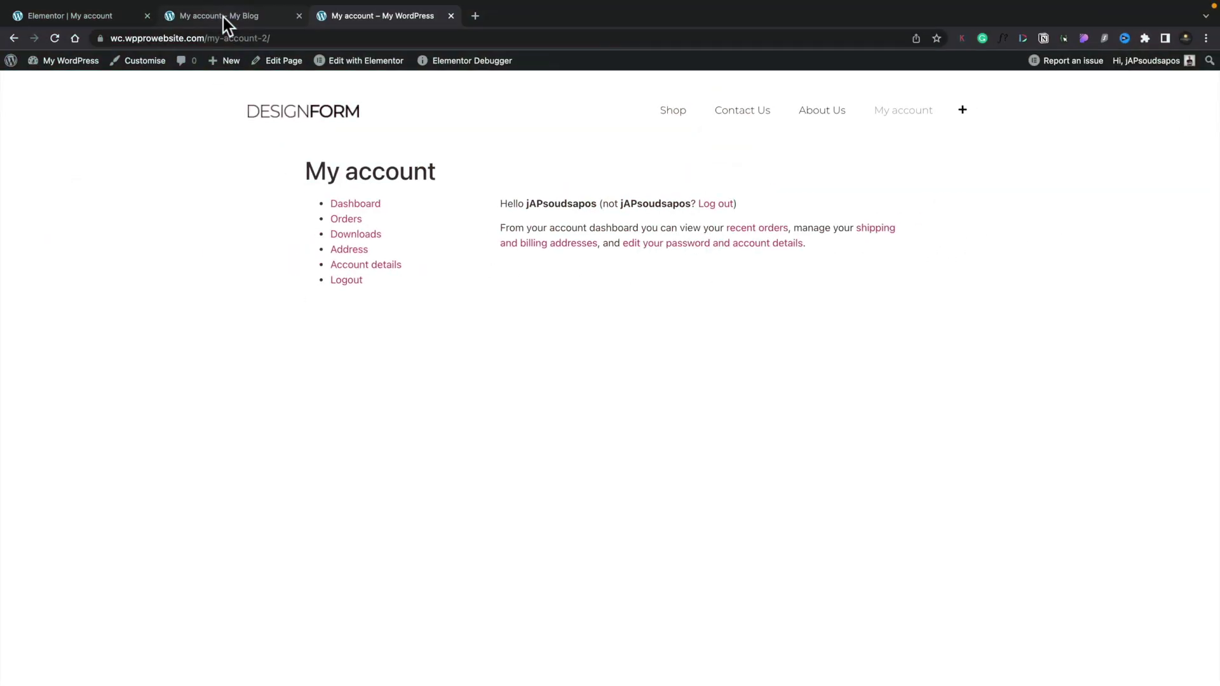
- On the live My Blog account page, open Orders and view the first order's details
{"action": "left_click", "coordinate": [223, 17]}
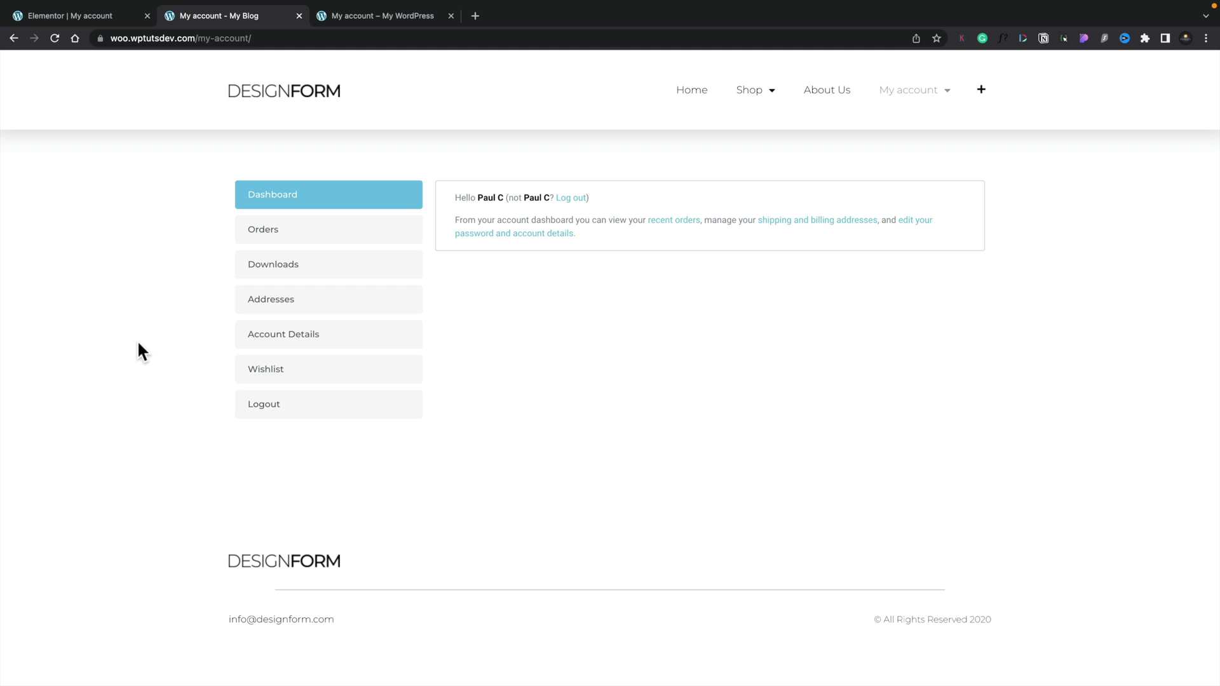
{"action": "left_click", "coordinate": [288, 232]}
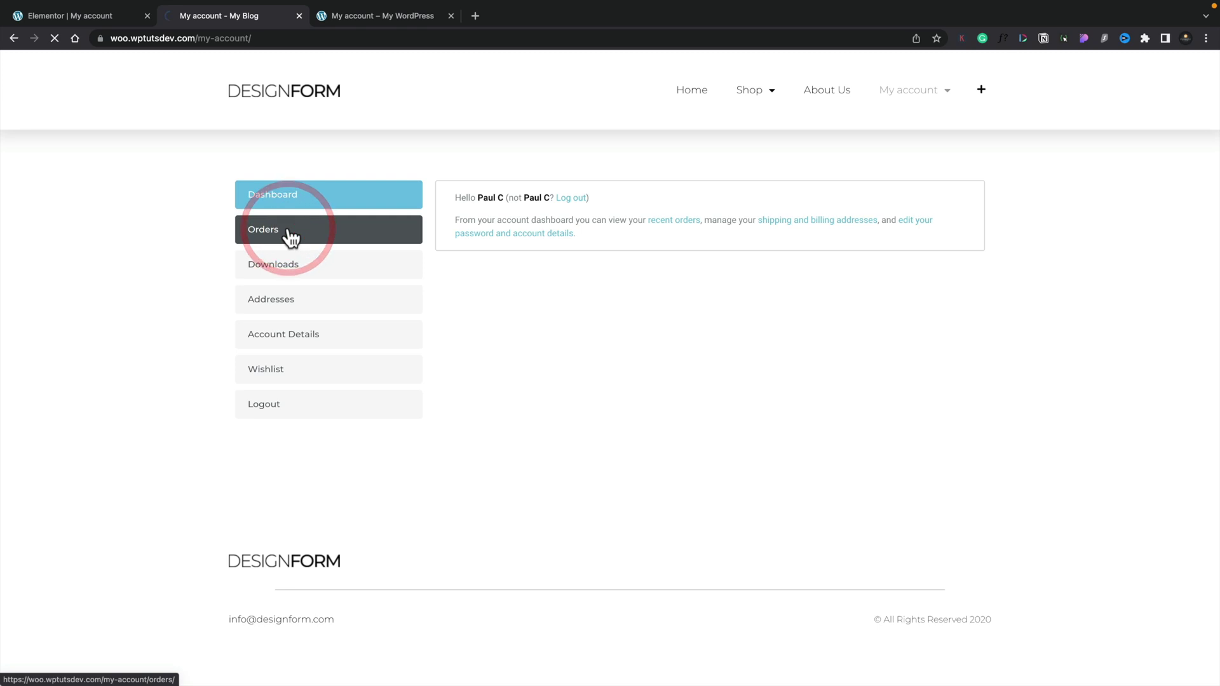
{"action": "left_click", "coordinate": [849, 227]}
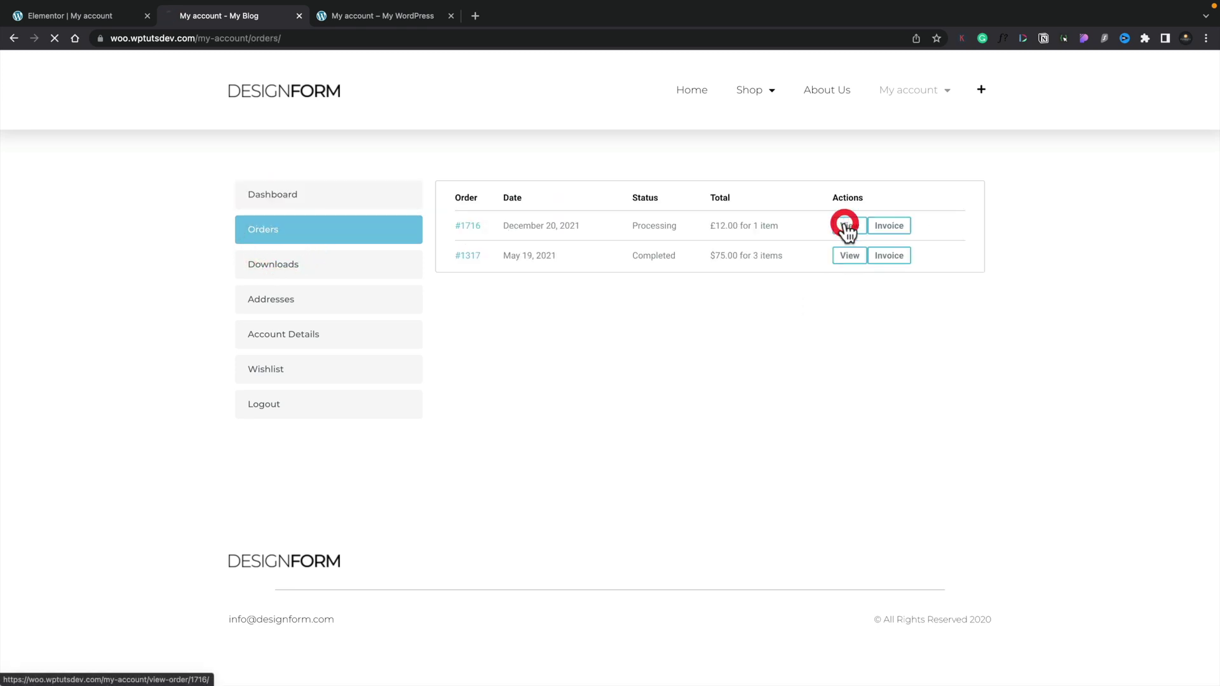
{"action": "scroll", "coordinate": [711, 486], "scroll_direction": "down", "scroll_amount": 3}
{"action": "scroll", "coordinate": [712, 481], "scroll_direction": "up", "scroll_amount": 3}
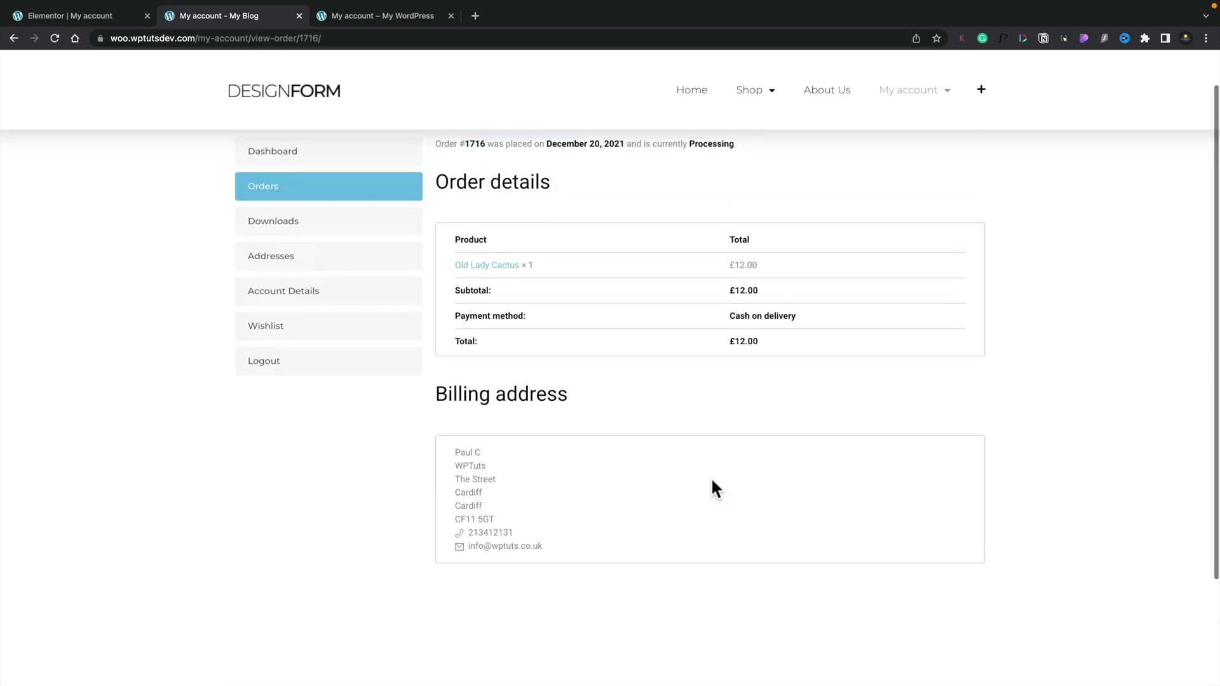
- Browse Addresses, open the billing address for editing, then view the Account Details form
{"action": "left_click", "coordinate": [306, 302]}
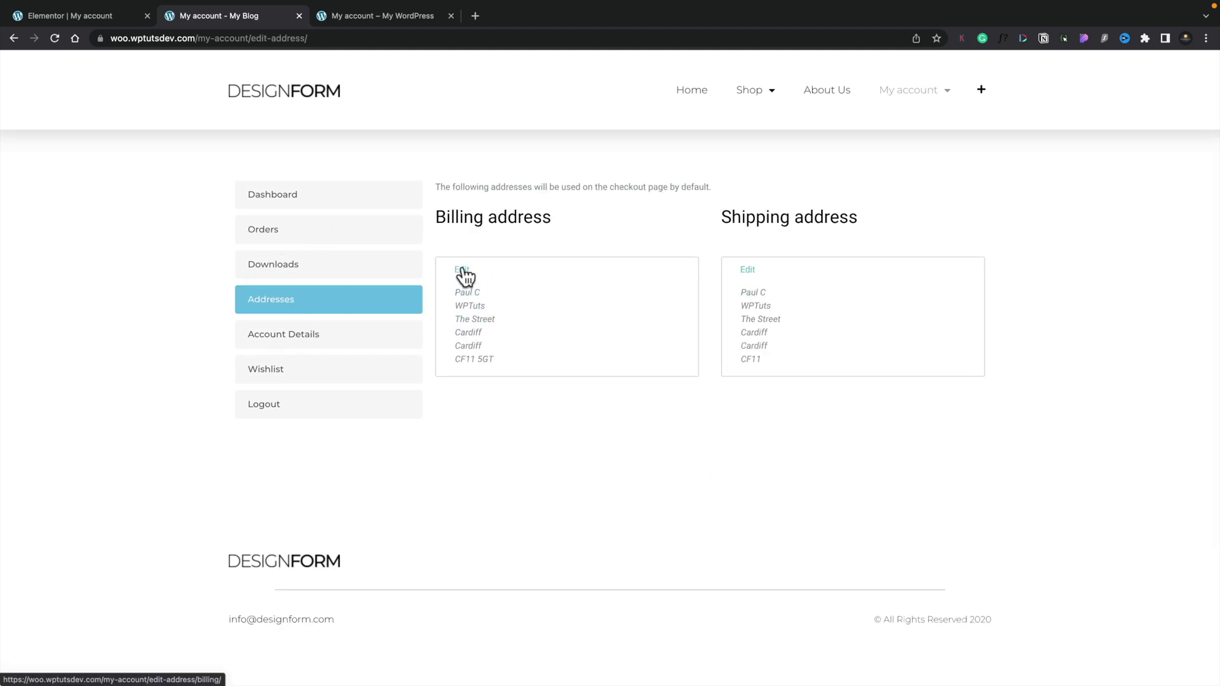
{"action": "left_click", "coordinate": [463, 270]}
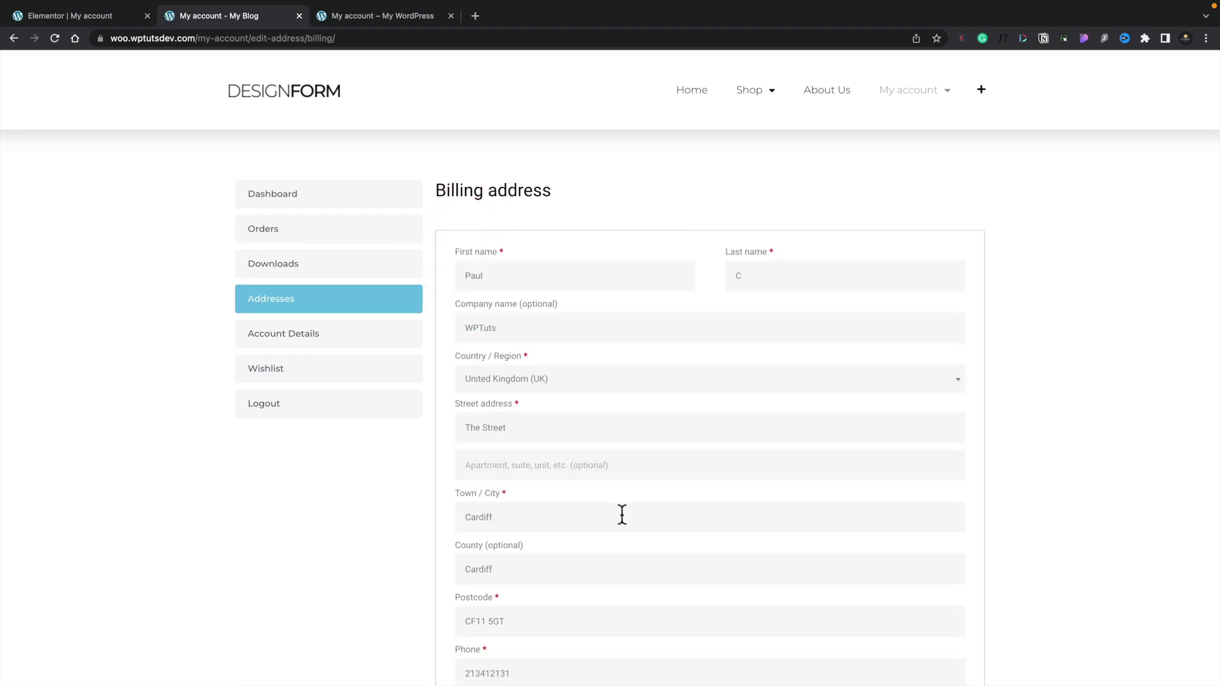
{"action": "scroll", "coordinate": [621, 514], "scroll_direction": "down", "scroll_amount": 4}
{"action": "scroll", "coordinate": [621, 514], "scroll_direction": "up", "scroll_amount": 3}
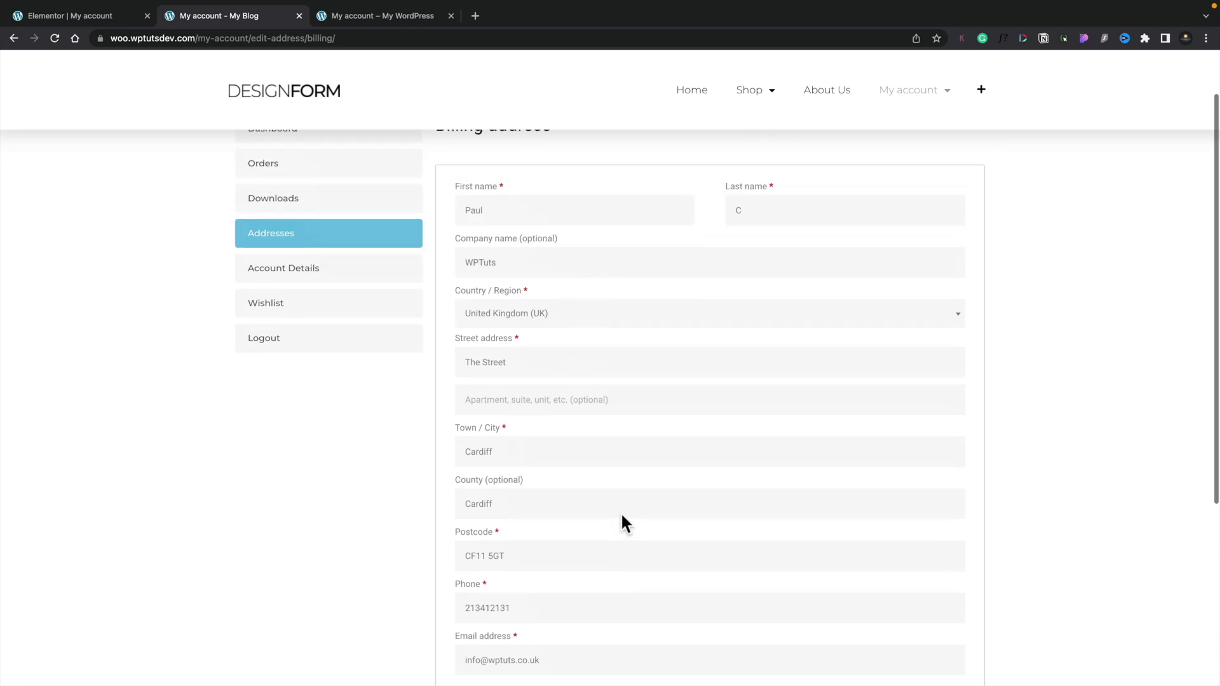
{"action": "left_click", "coordinate": [279, 292]}
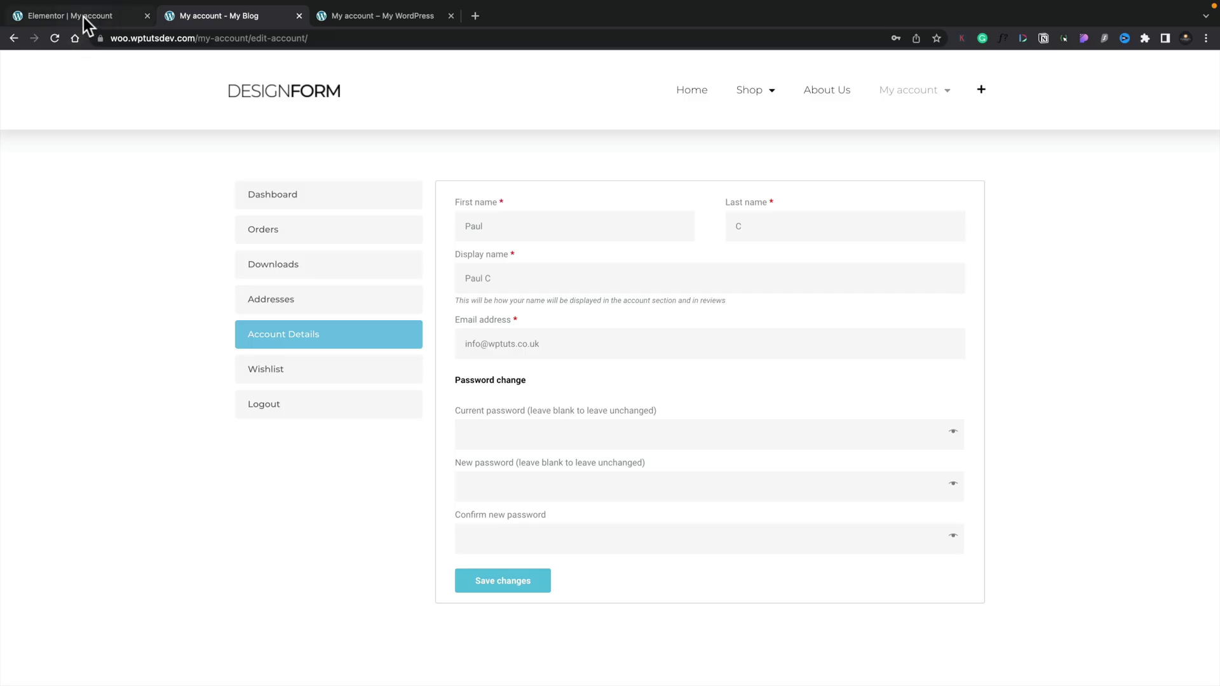
{"action": "left_click", "coordinate": [84, 18]}
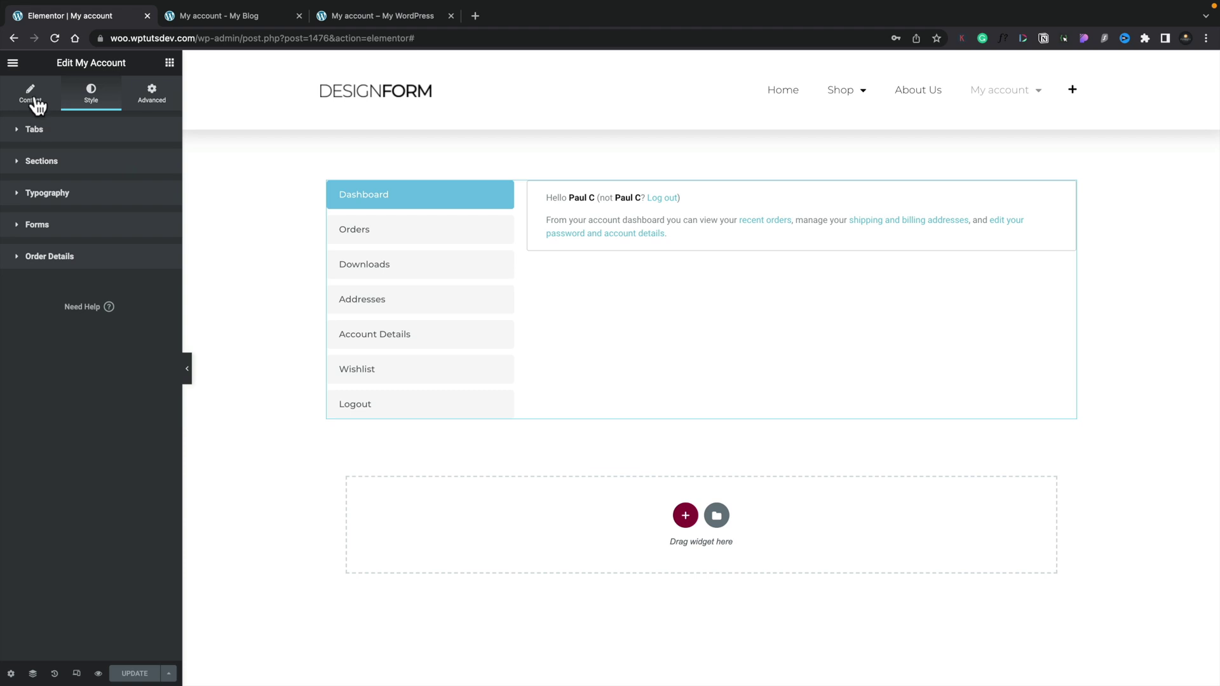
- Set the My Account widget's tabs layout to Horizontal and save the page with Update
{"action": "left_click", "coordinate": [33, 97]}
{"action": "left_click", "coordinate": [127, 161]}
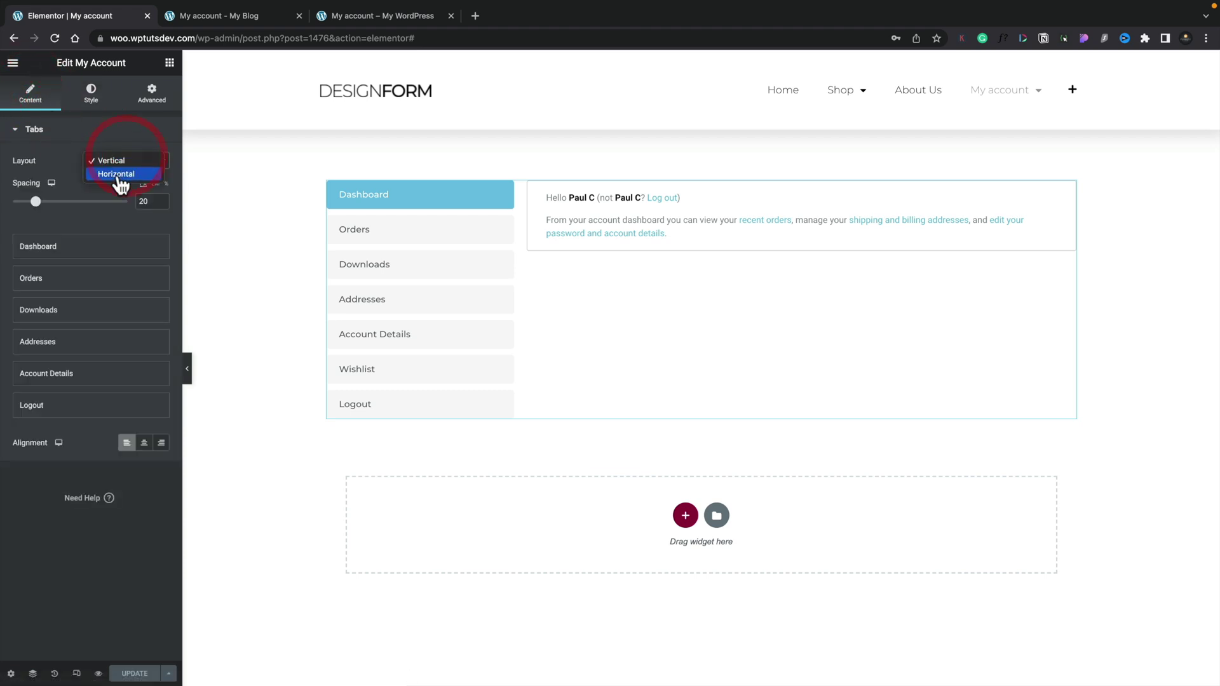
{"action": "left_click", "coordinate": [122, 172]}
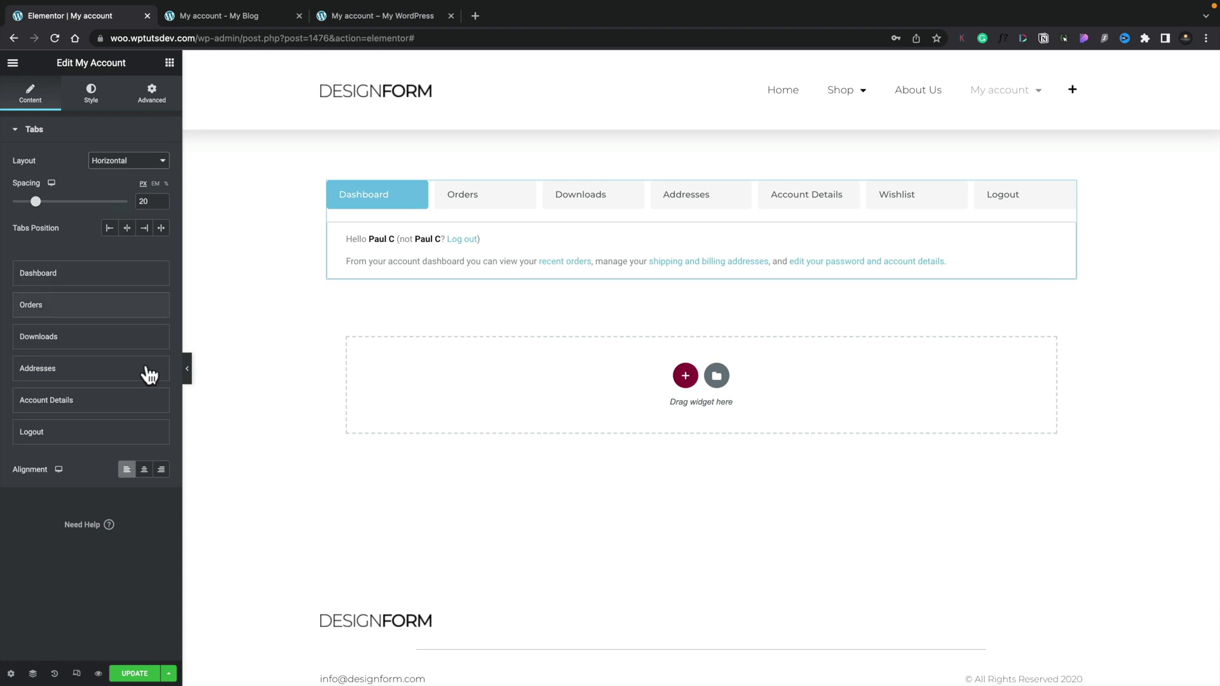
{"action": "left_click", "coordinate": [138, 673]}
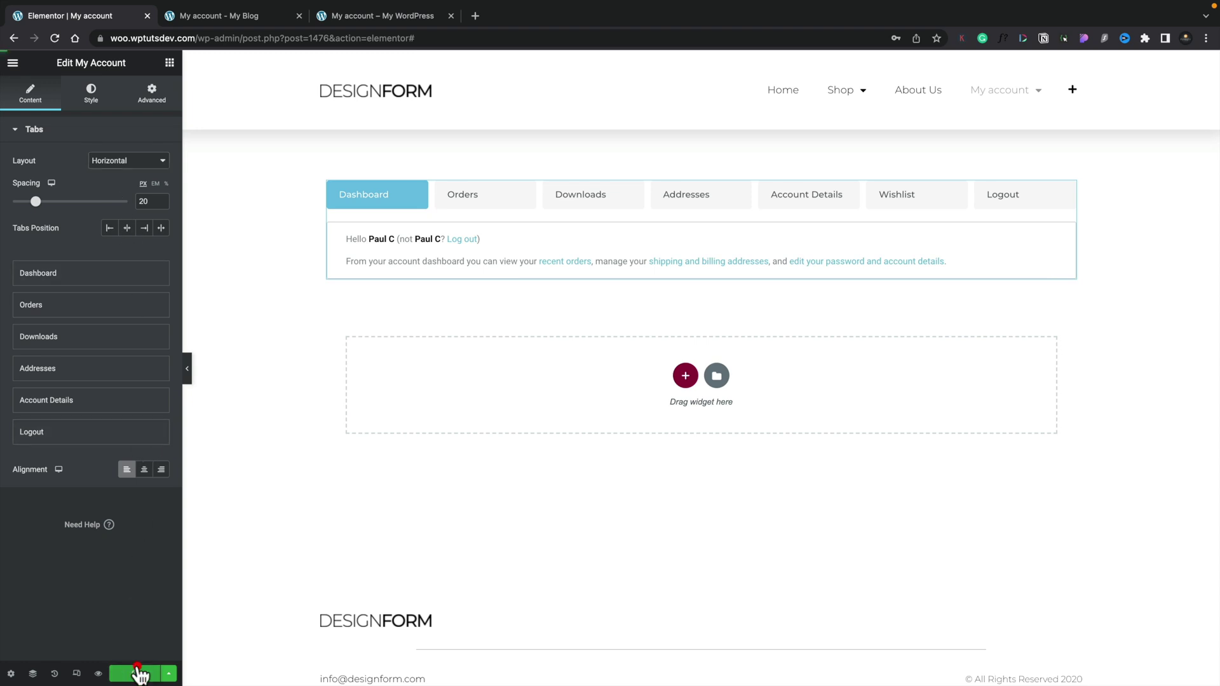
- Preview the Orders, Downloads, Addresses, Account Details and Wishlist tabs, then view the Style settings
{"action": "left_click", "coordinate": [470, 196]}
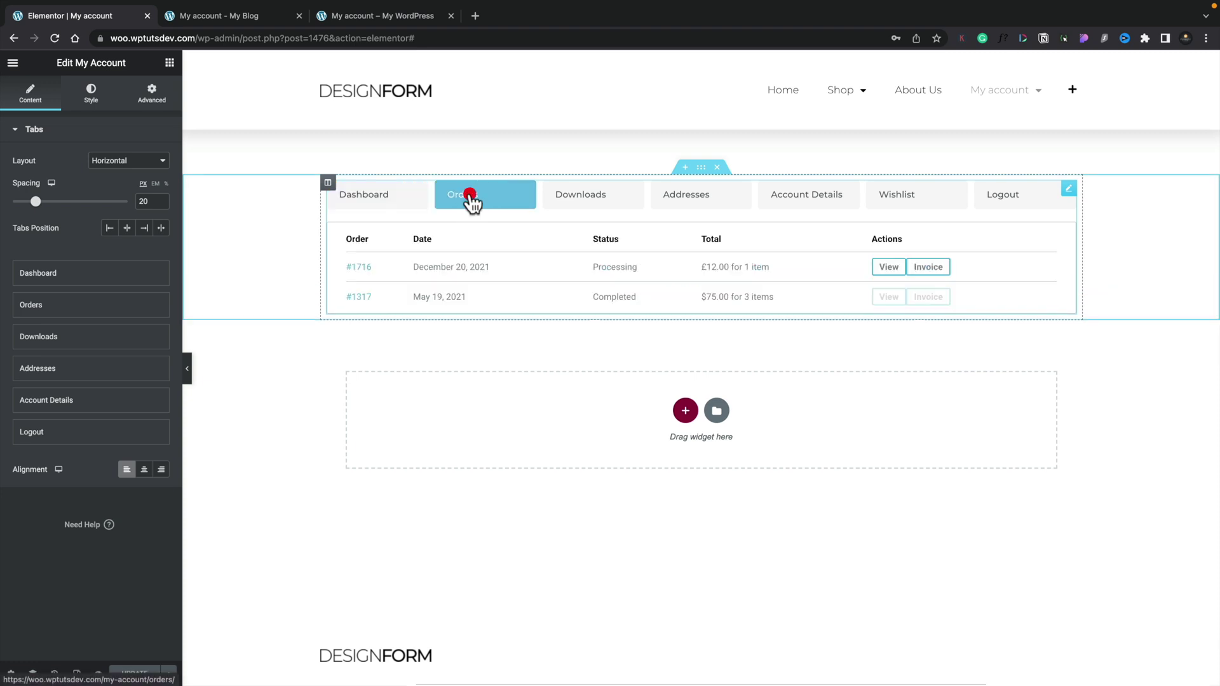
{"action": "left_click", "coordinate": [582, 201]}
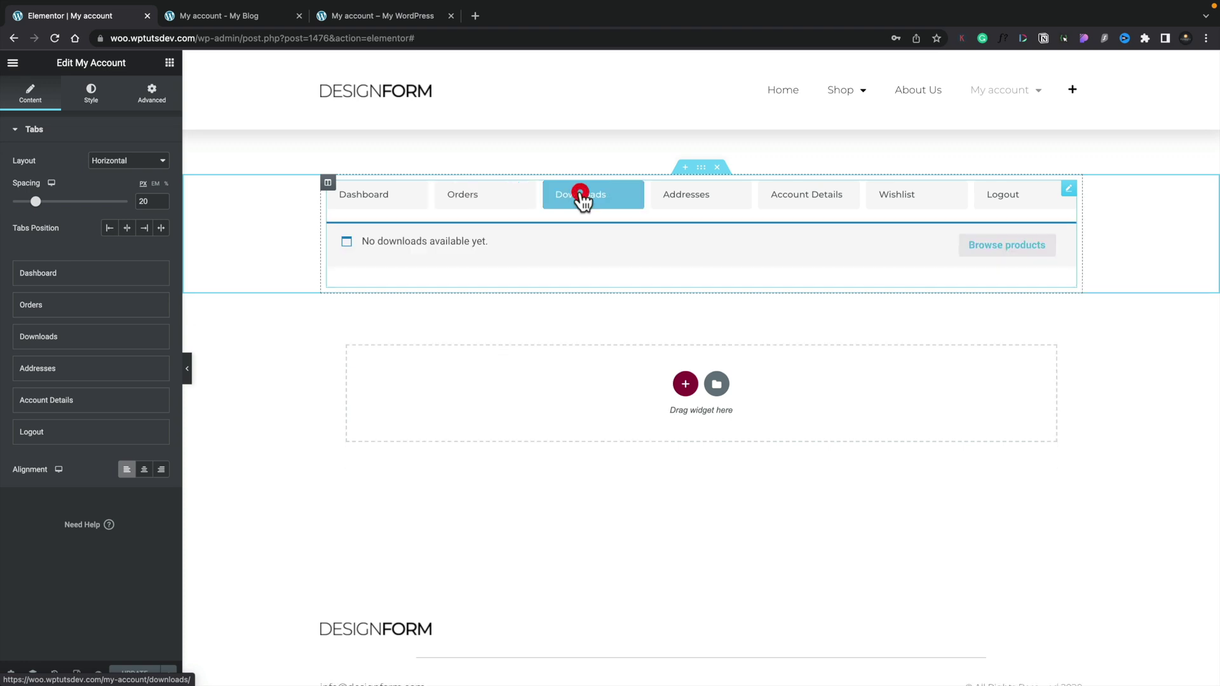
{"action": "left_click", "coordinate": [692, 201]}
{"action": "left_click", "coordinate": [804, 197]}
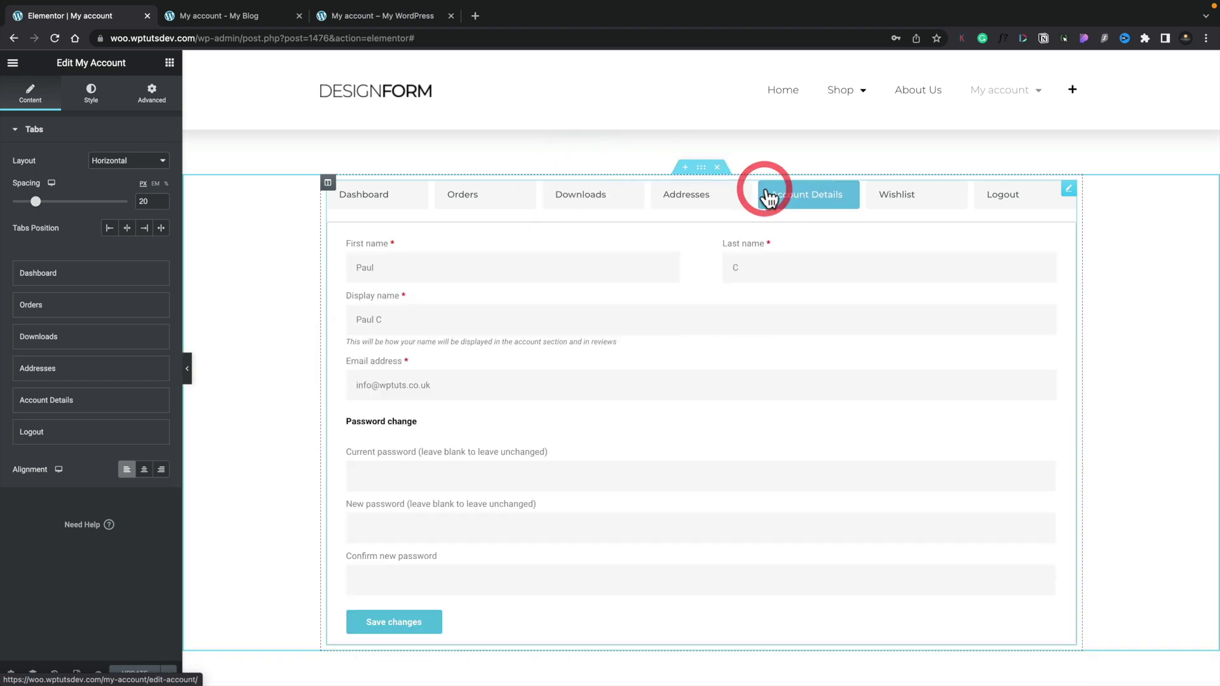
{"action": "left_click", "coordinate": [896, 198]}
{"action": "left_click", "coordinate": [89, 107]}
{"action": "scroll", "coordinate": [86, 513], "scroll_direction": "down", "scroll_amount": 3}
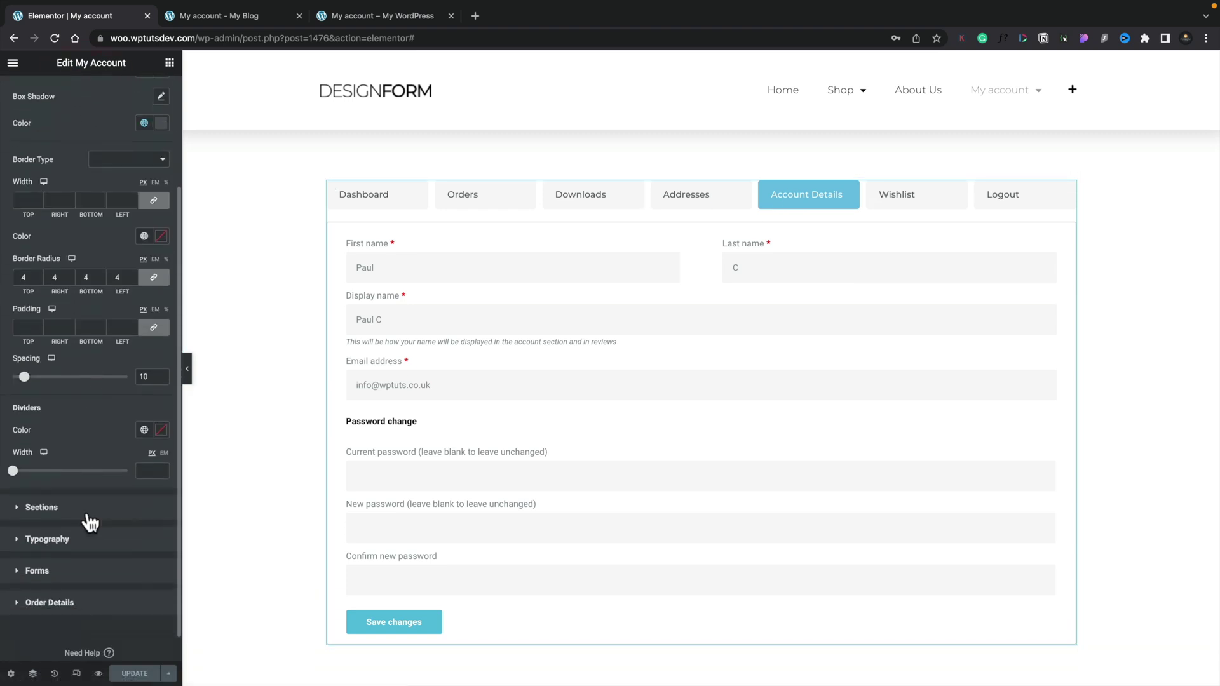
{"action": "scroll", "coordinate": [91, 523], "scroll_direction": "down", "scroll_amount": 1}
{"action": "scroll", "coordinate": [90, 522], "scroll_direction": "up", "scroll_amount": 5}
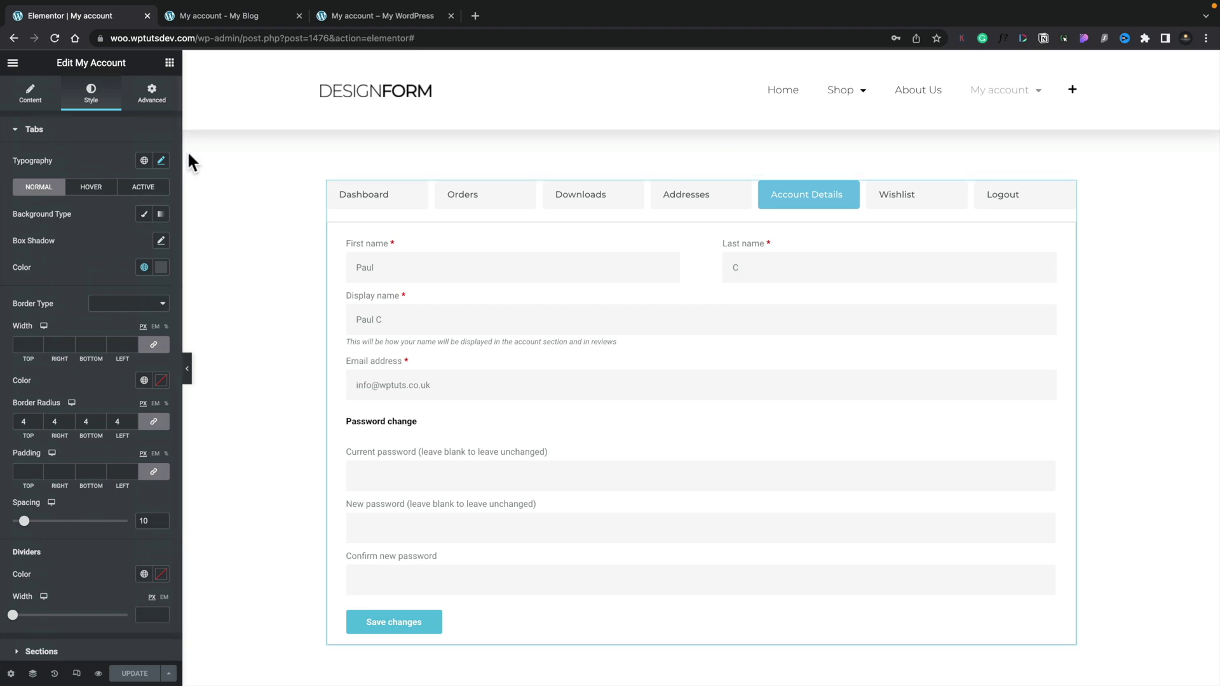
- Reload the live My Blog account page and browse the Dashboard, Orders, Downloads and Addresses tabs
{"action": "left_click", "coordinate": [226, 14]}
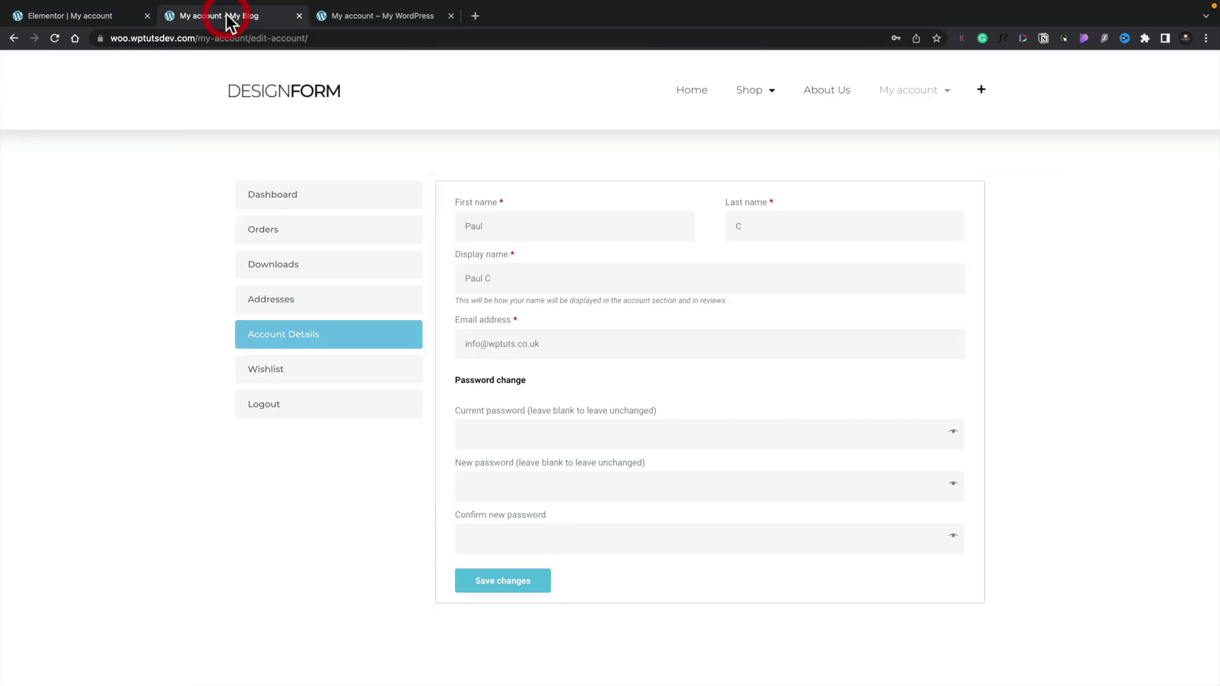
{"action": "left_click", "coordinate": [54, 38]}
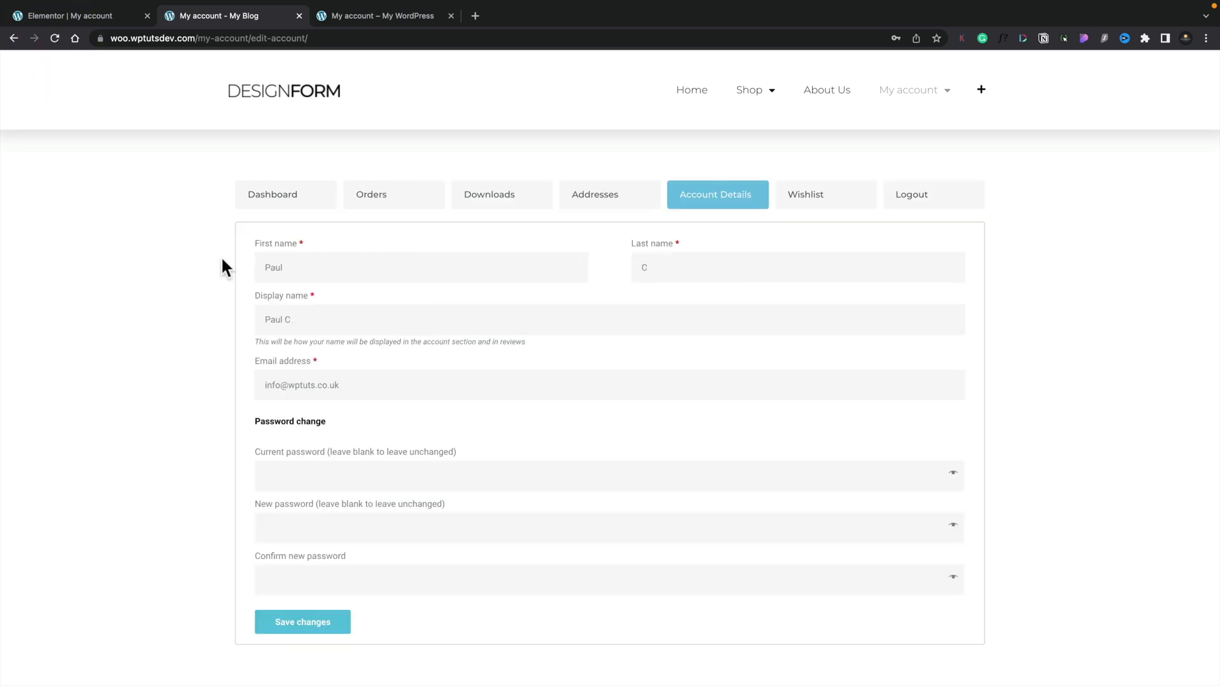
{"action": "left_click", "coordinate": [285, 205]}
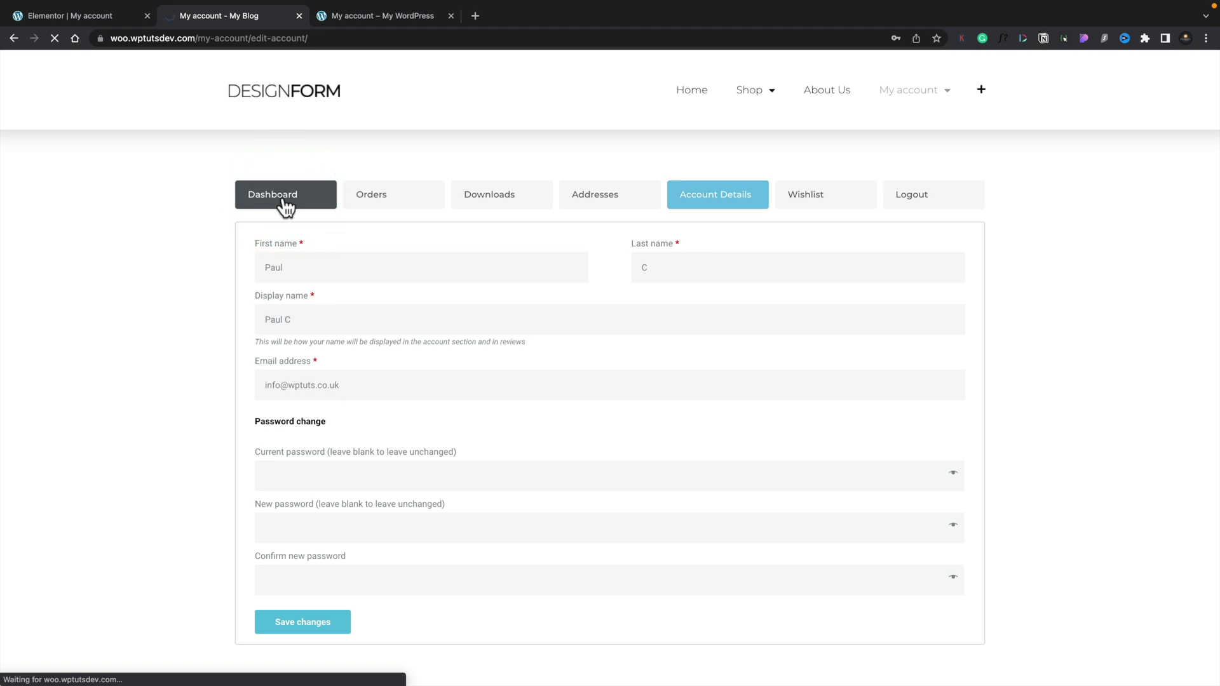
{"action": "left_click", "coordinate": [416, 198]}
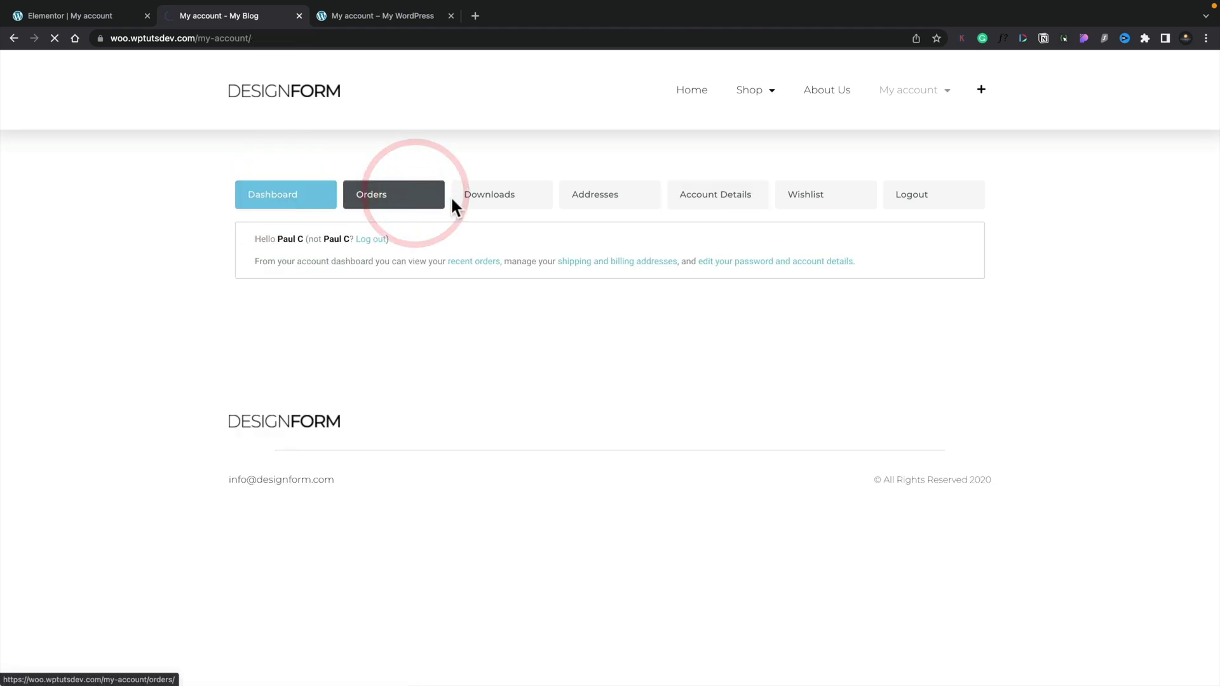
{"action": "left_click", "coordinate": [493, 201]}
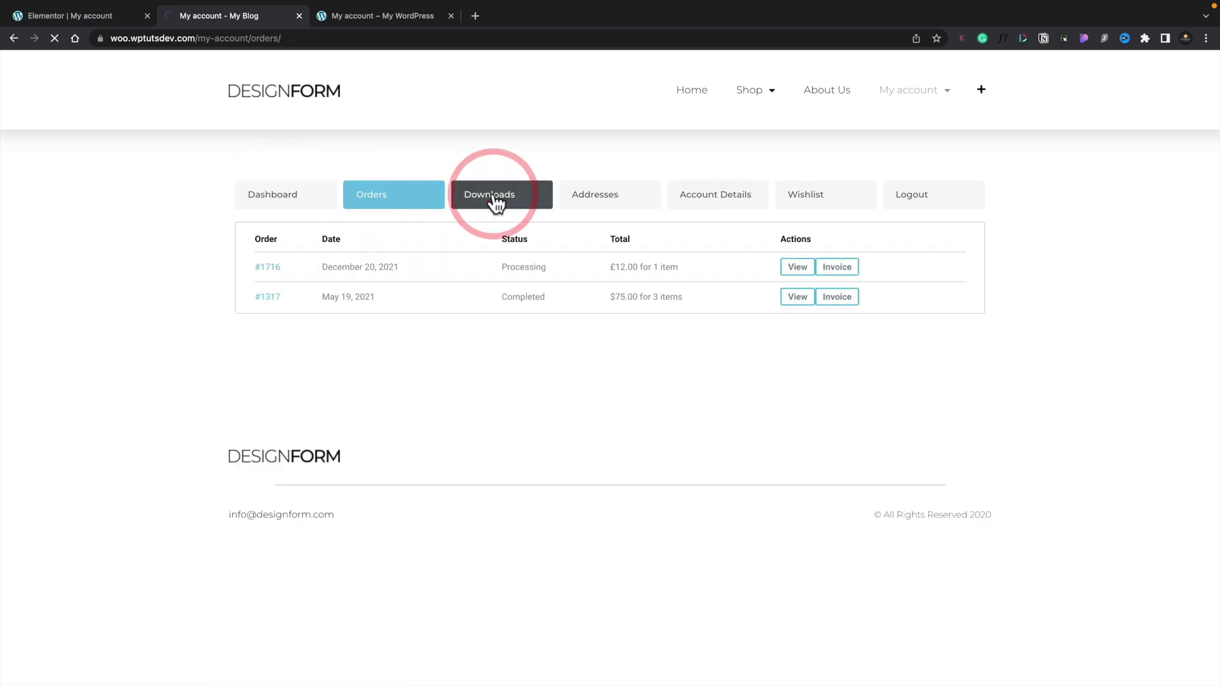
{"action": "left_click", "coordinate": [607, 200]}
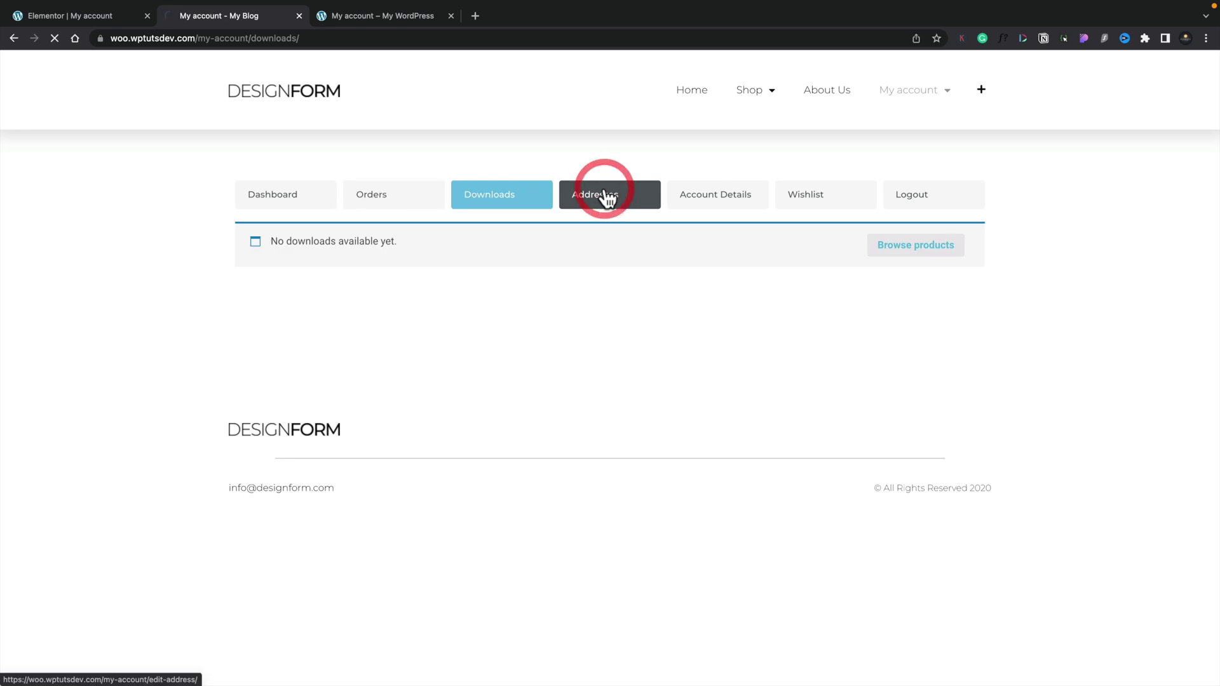